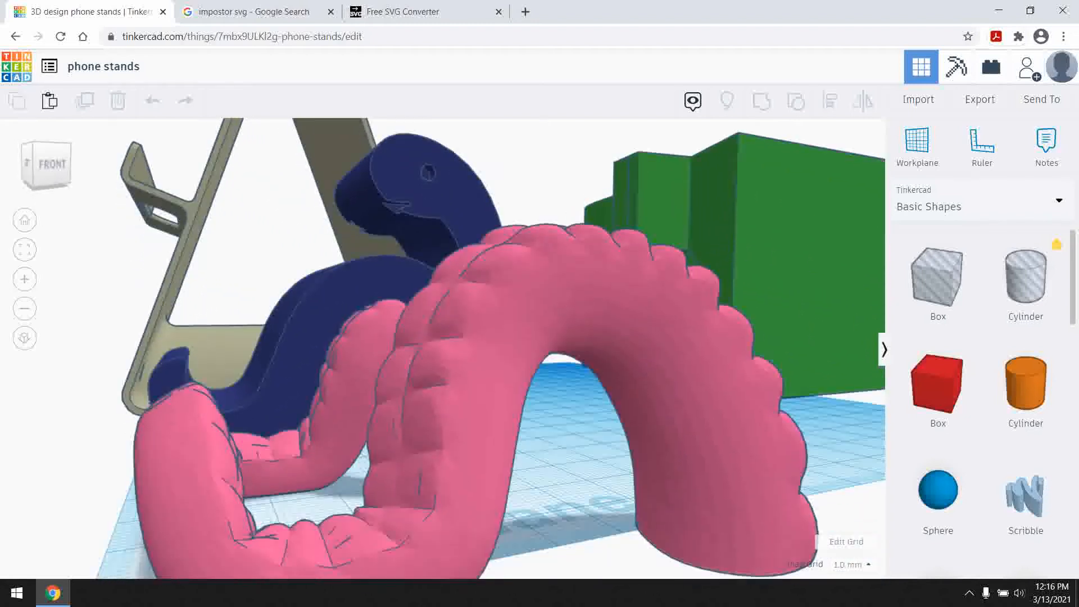
- Look over the example phone stand models on and around the workplane
scroll(442, 348, "down", 6)
right_click_drag(442, 349, 466, 450)
scroll(550, 335, "down", 4)
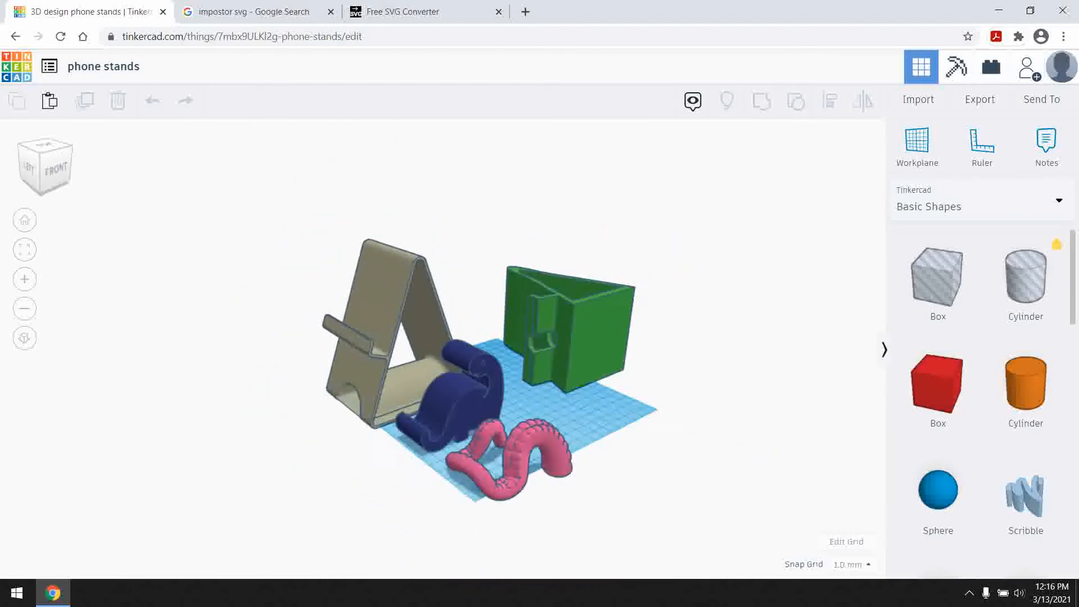
right_click_drag(551, 335, 552, 358)
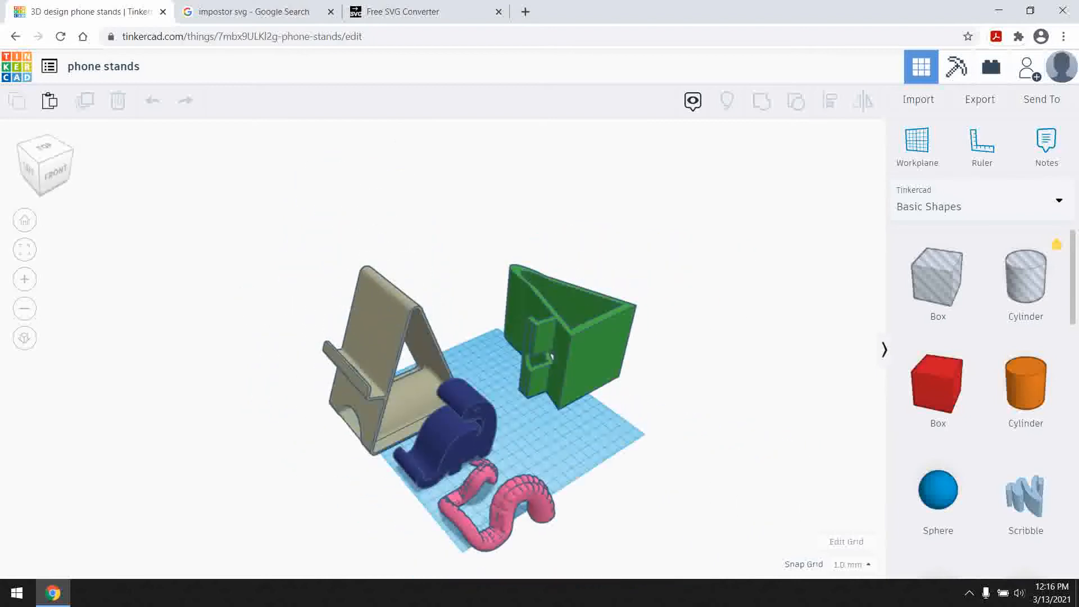
- Switch to the impostor svg image results in Google and browse them for suitable artwork
left_click(253, 11)
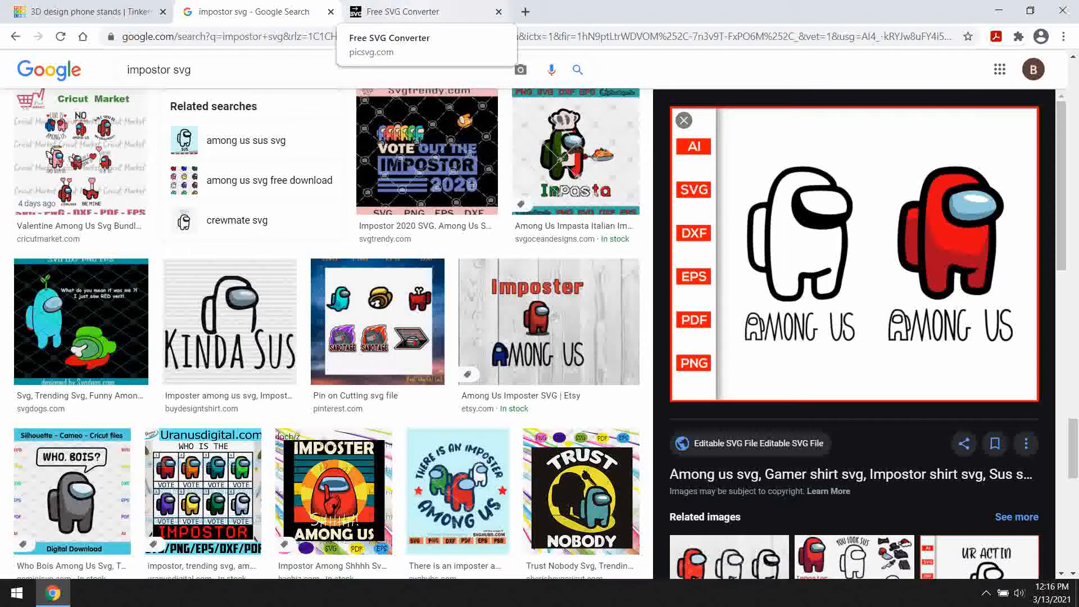
scroll(331, 349, "down", 2)
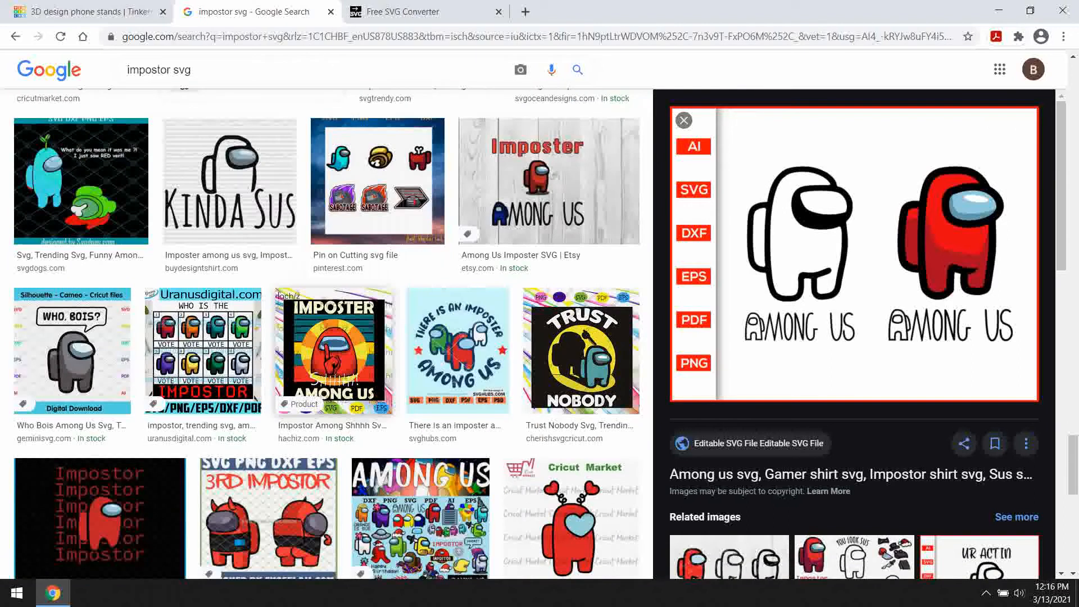
scroll(331, 286, "down", 2)
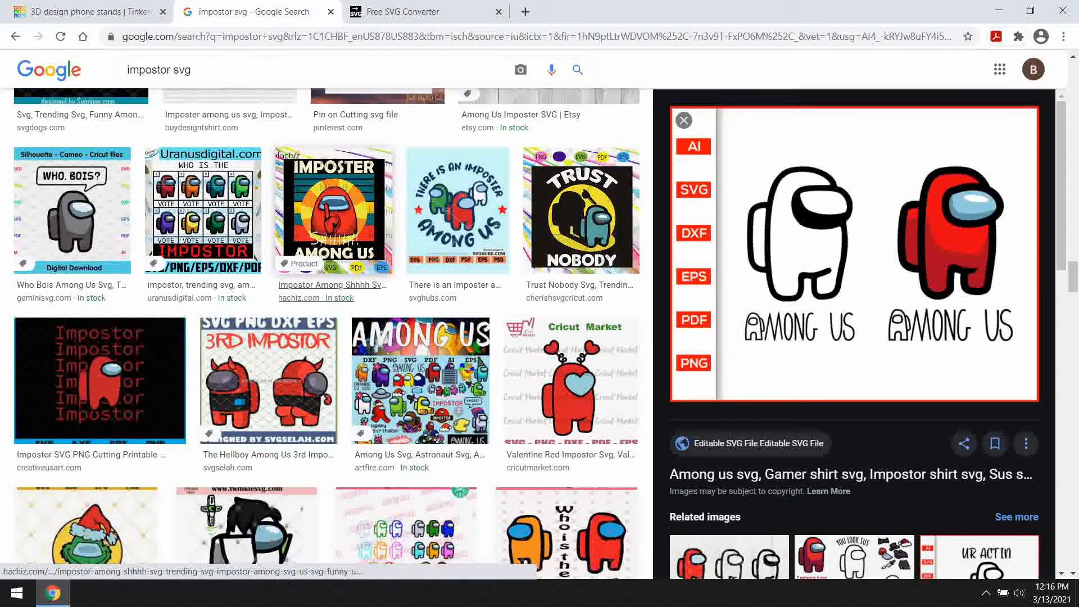
scroll(331, 287, "up", 5)
scroll(237, 290, "up", 2)
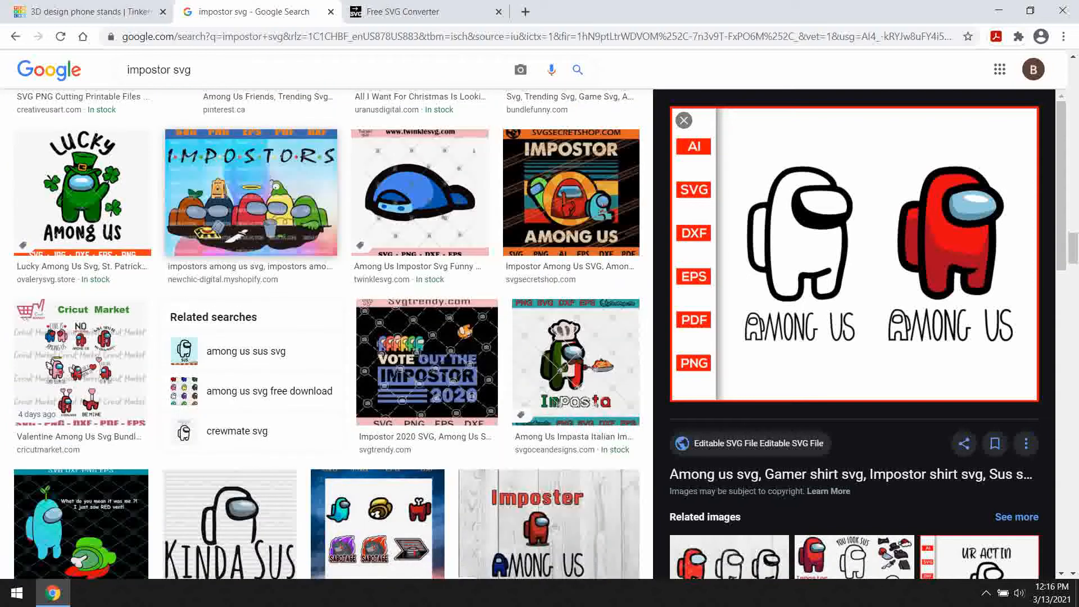
scroll(326, 331, "up", 9)
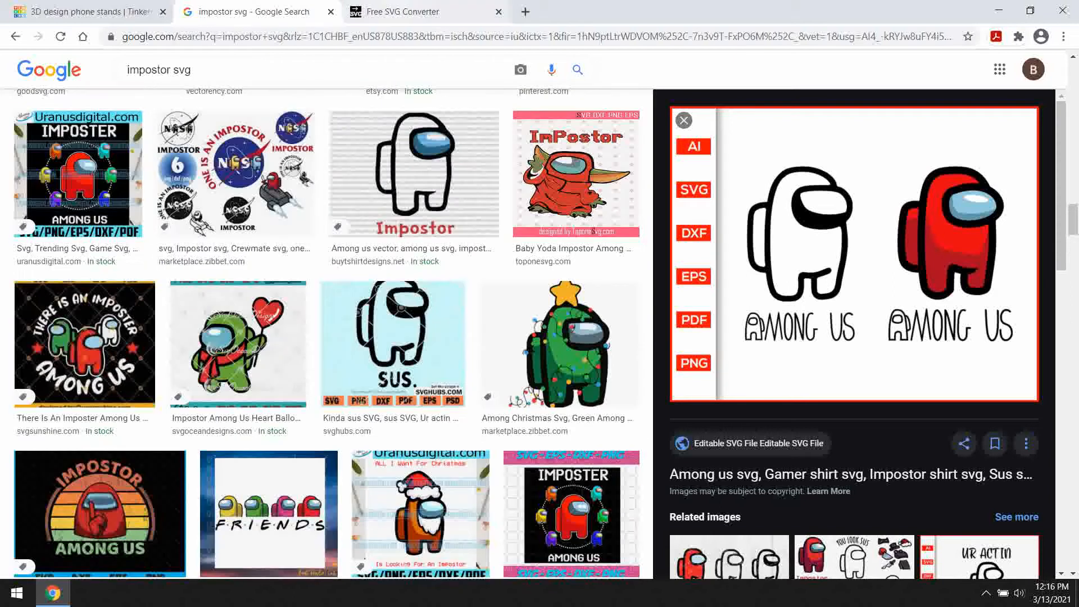
- Switch to the Picsvg converter and try Strong details with the Invert #3 filter on the uploaded impostor picture
left_click(402, 11)
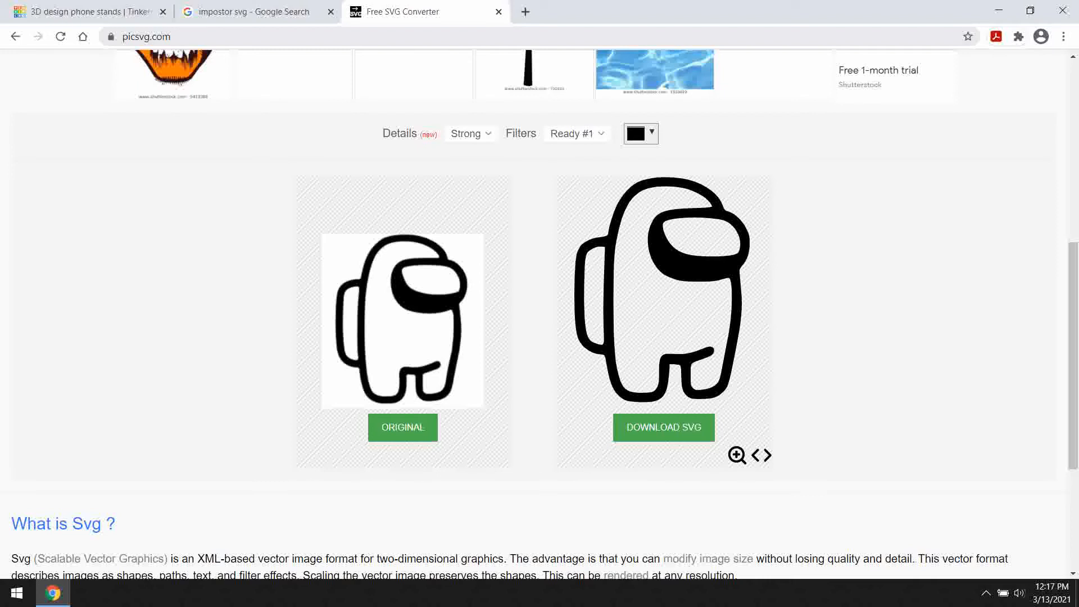
scroll(539, 315, "up", 8)
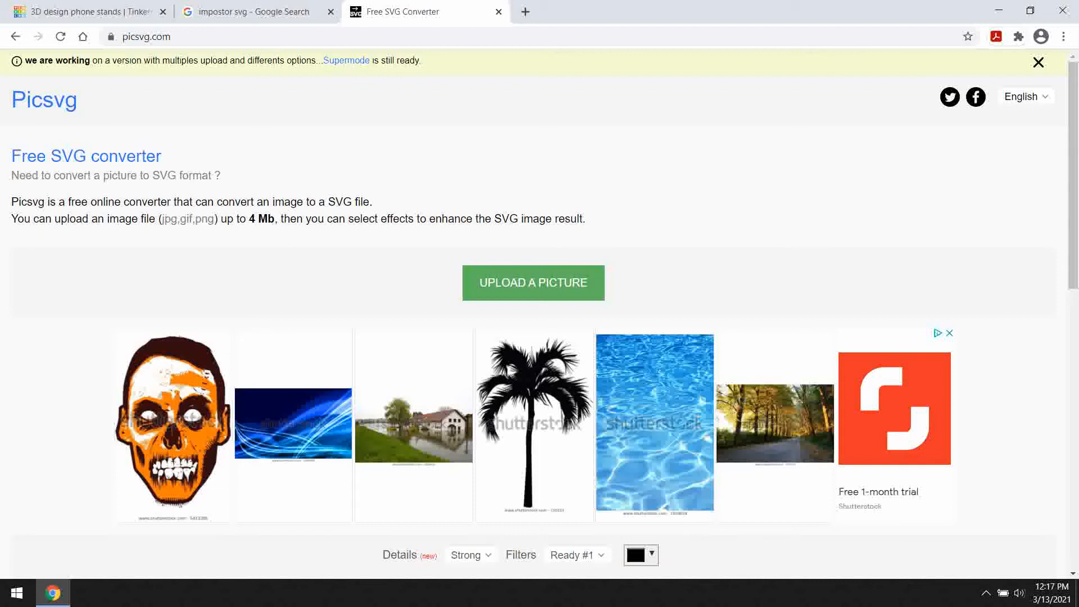
scroll(539, 315, "down", 6)
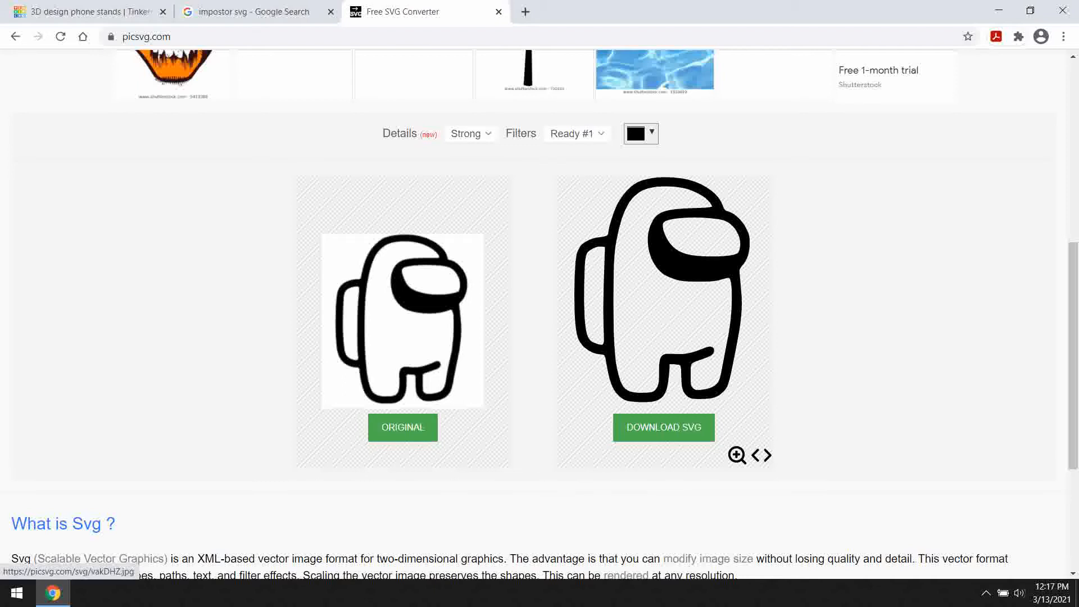
left_click(471, 134)
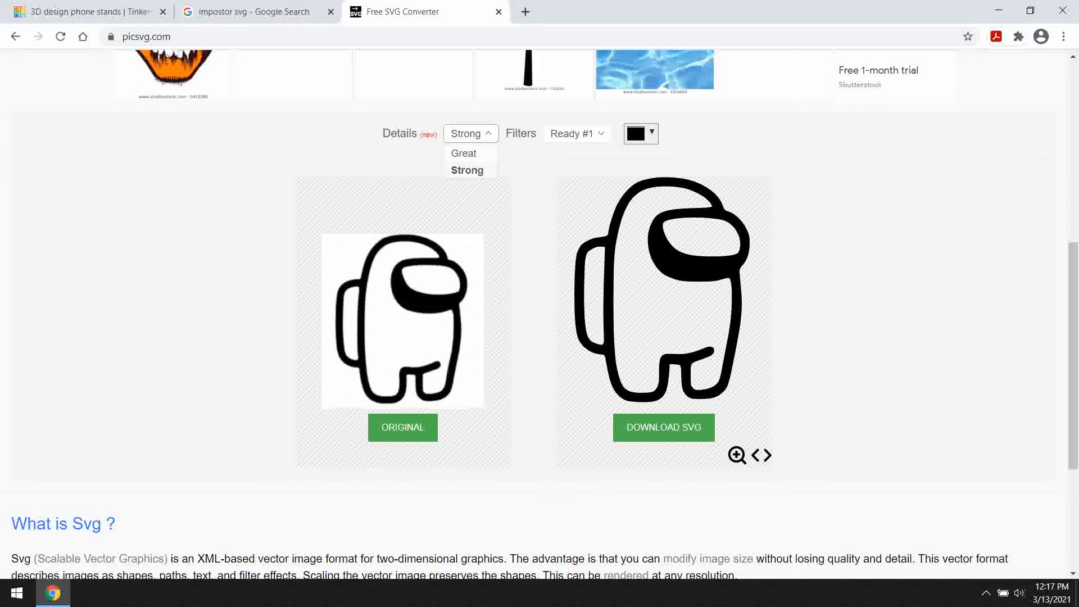
left_click(471, 171)
left_click(578, 134)
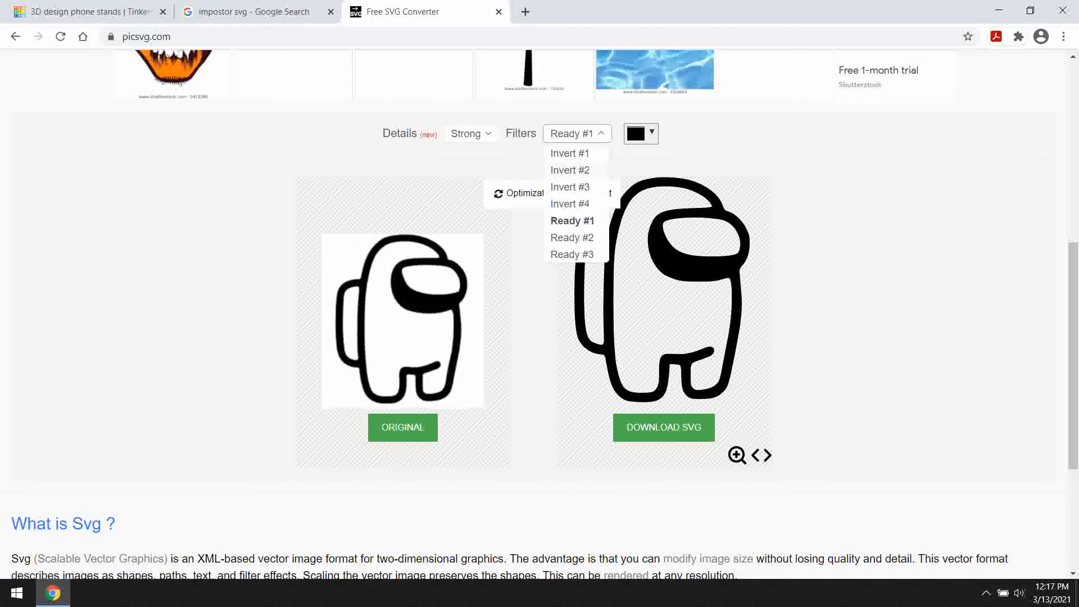
left_click(571, 186)
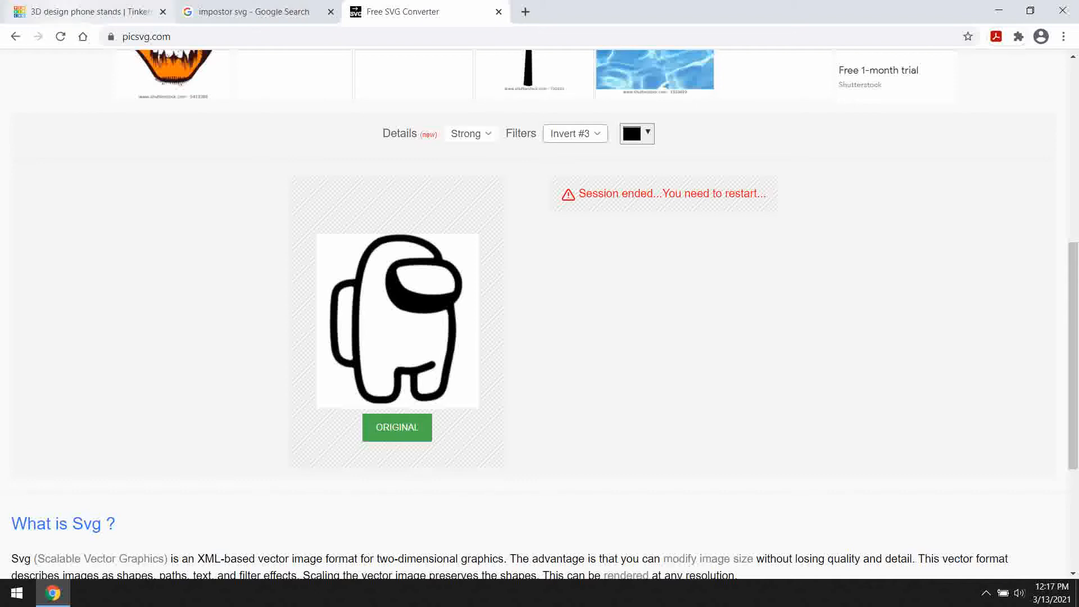
- Switch back to the Tinkercad phone stands design and import the Tn1DCWnkuJ SVG file from Downloads, centered on the artboard at scale 100
left_click(90, 12)
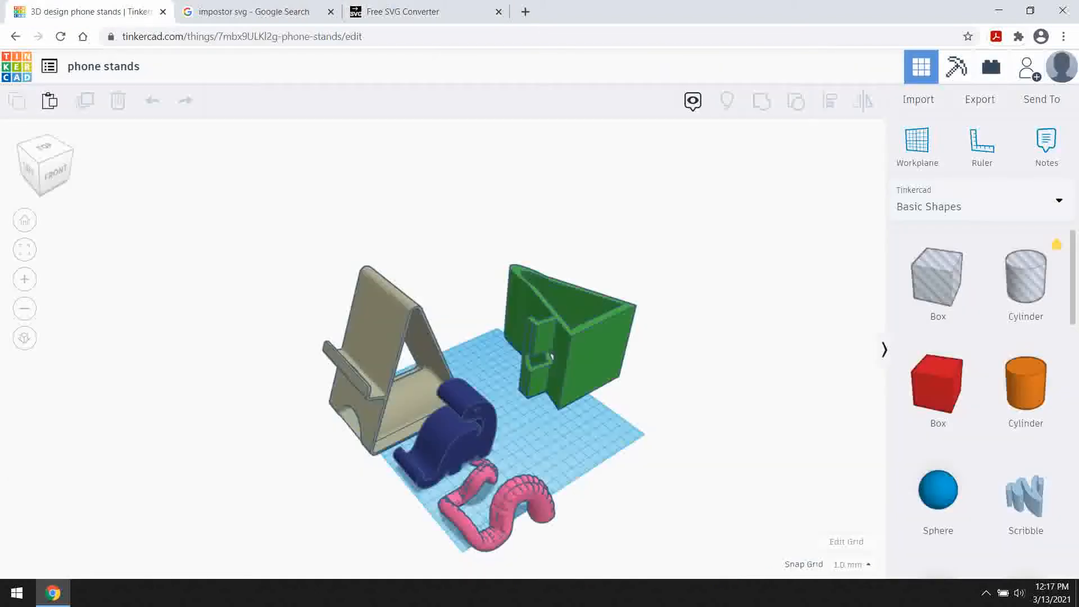
left_click(917, 99)
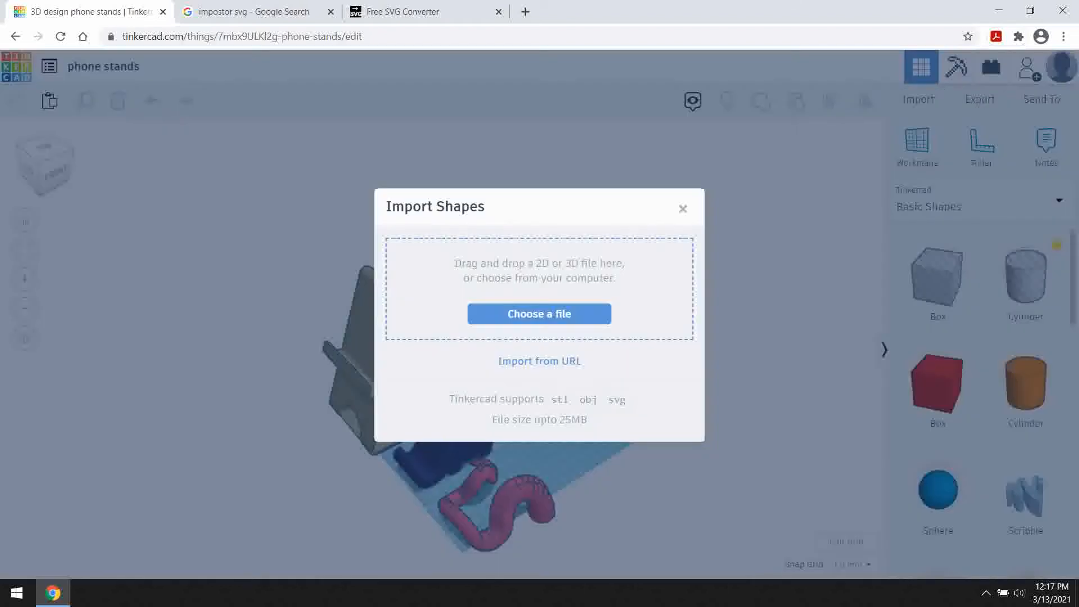
left_click(539, 314)
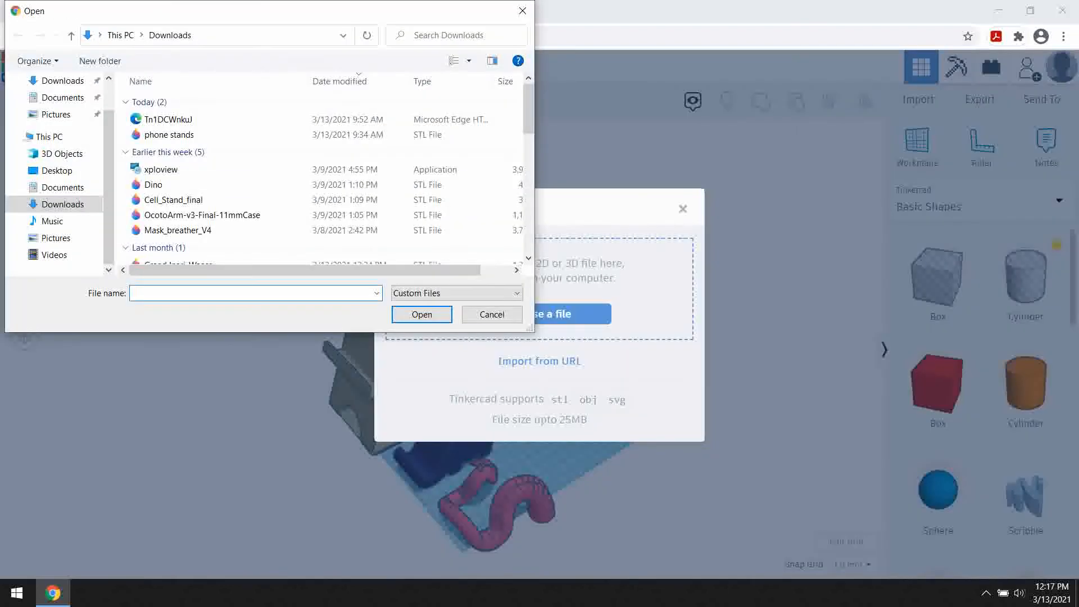
left_click(168, 119)
left_click(422, 315)
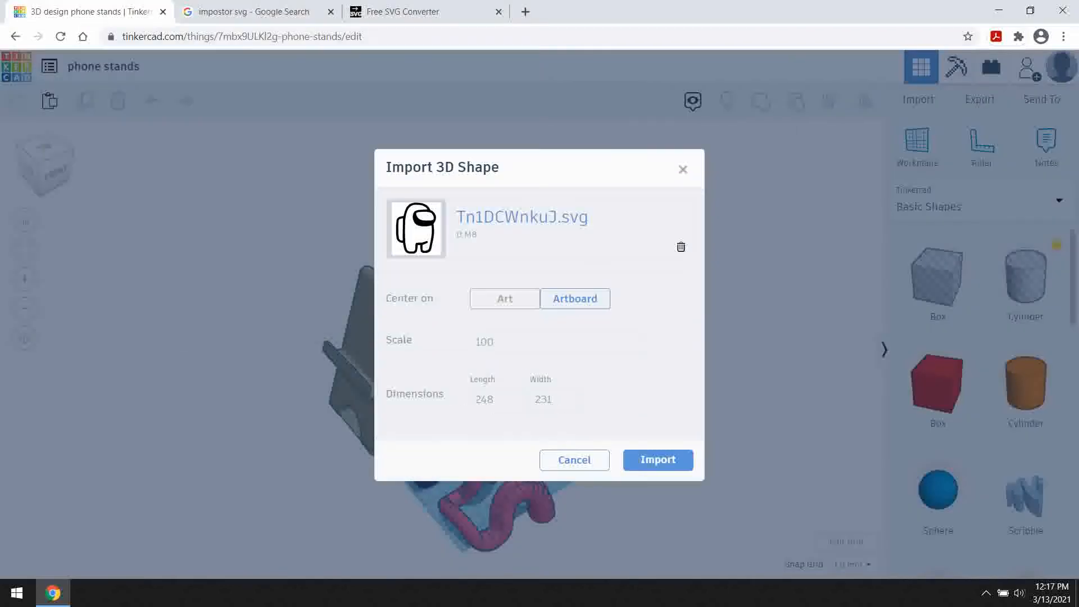
left_click(658, 459)
- Move the green, tan, blue and pink phone stands off the workplane to clear space around the imported figure
right_click_drag(658, 450, 562, 441)
left_click_drag(542, 426, 635, 281)
left_click_drag(374, 323, 502, 226)
left_click_drag(363, 417, 335, 258)
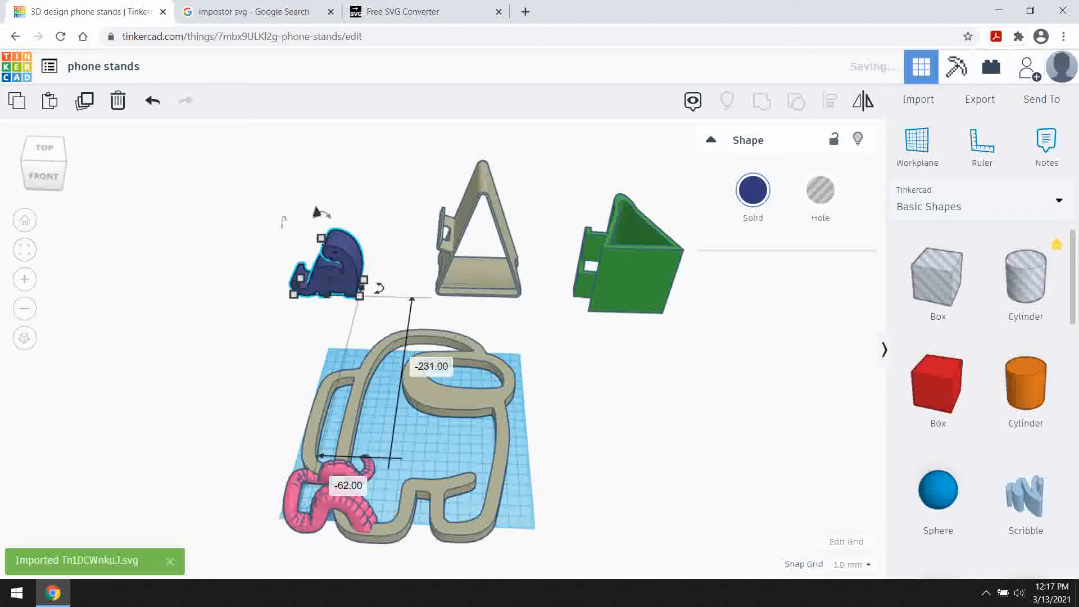
left_click_drag(337, 500, 243, 316)
right_click_drag(247, 320, 253, 380)
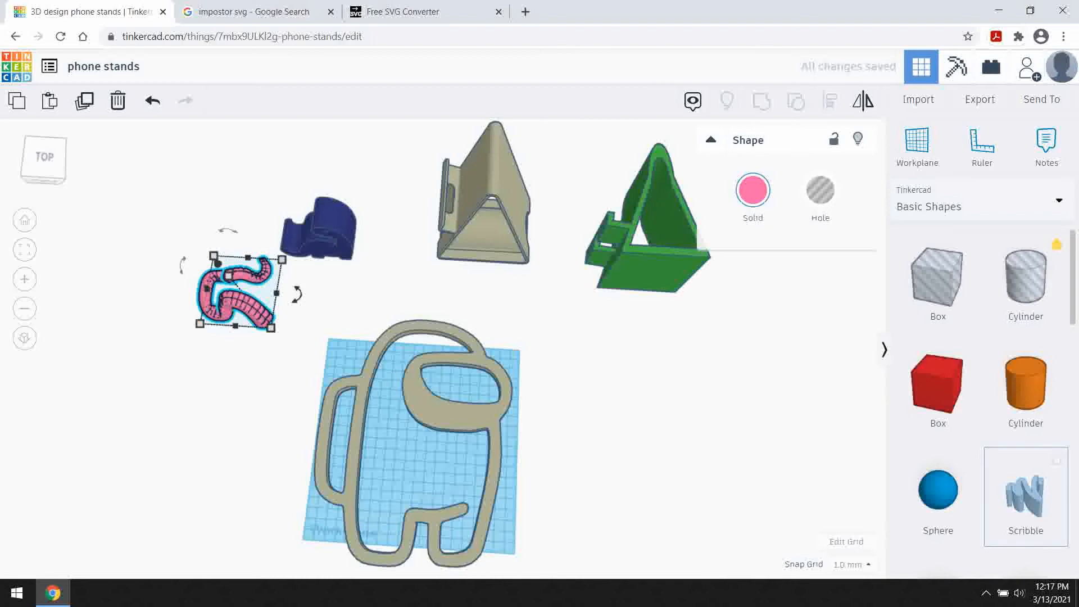
- Scale the imported figure down proportionally to about 97.5 by 124.7 mm and position it near the middle of the workplane
scroll(438, 348, "down", 3)
scroll(438, 349, "up", 4)
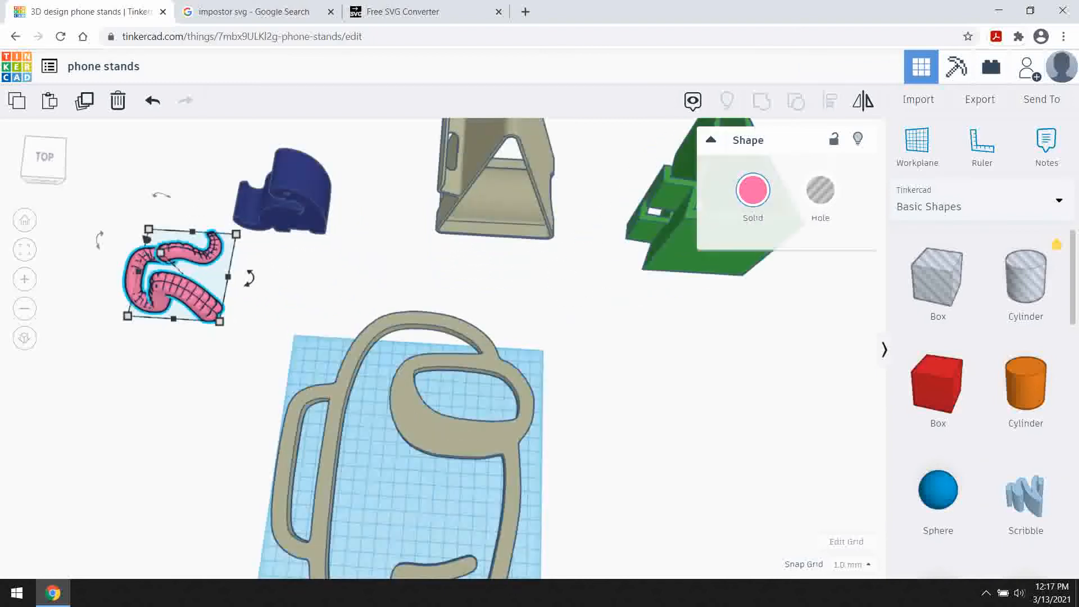
scroll(438, 348, "down", 2)
right_click_drag(439, 348, 403, 275)
left_click(406, 387)
scroll(438, 348, "down", 3)
left_click_drag(429, 492, 399, 402)
mouse_move(402, 404)
right_mouse_down()
mouse_move(505, 419)
mouse_move(492, 393)
mouse_move(419, 410)
right_mouse_up()
left_click_drag(411, 404, 432, 441)
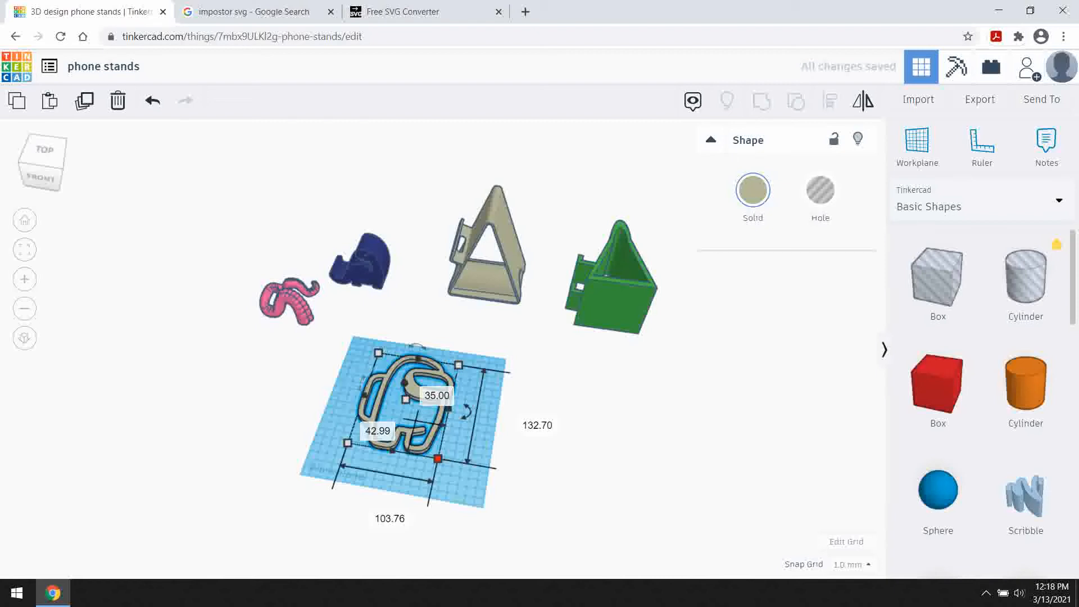
left_click_drag(437, 458, 434, 451)
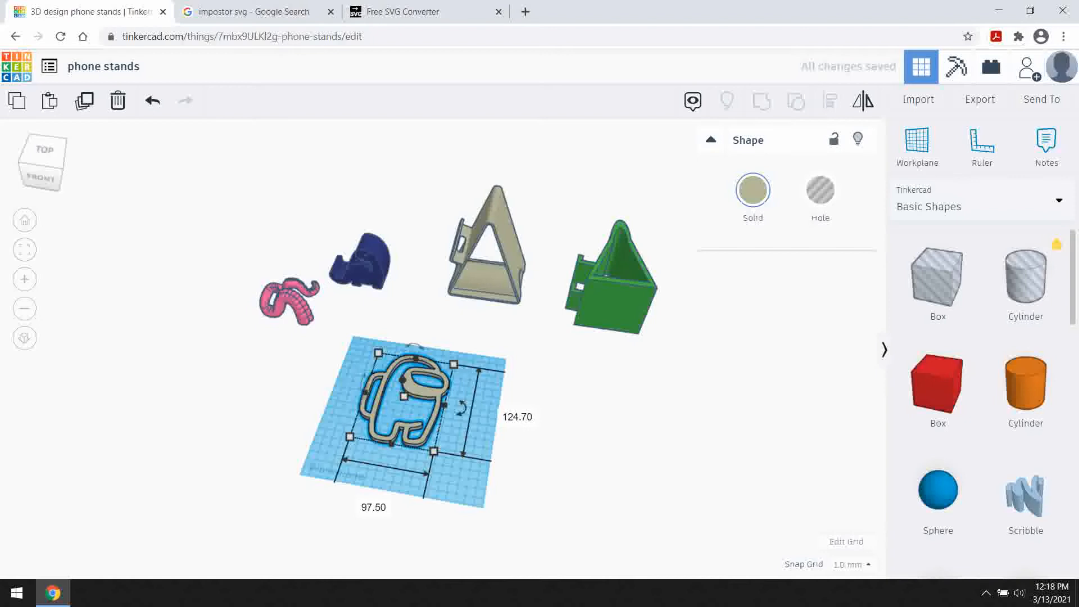
- Raise the height of the impostor figure to 120 mm
left_click_drag(404, 396, 398, 333)
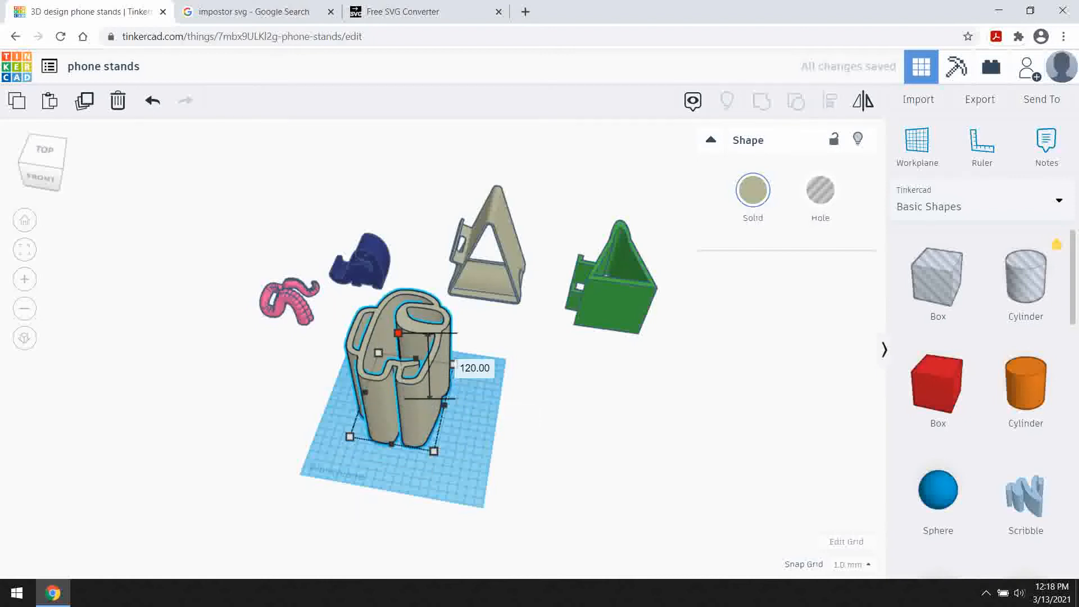
left_click(553, 410)
right_click_drag(554, 410, 472, 433)
scroll(450, 360, "up", 3)
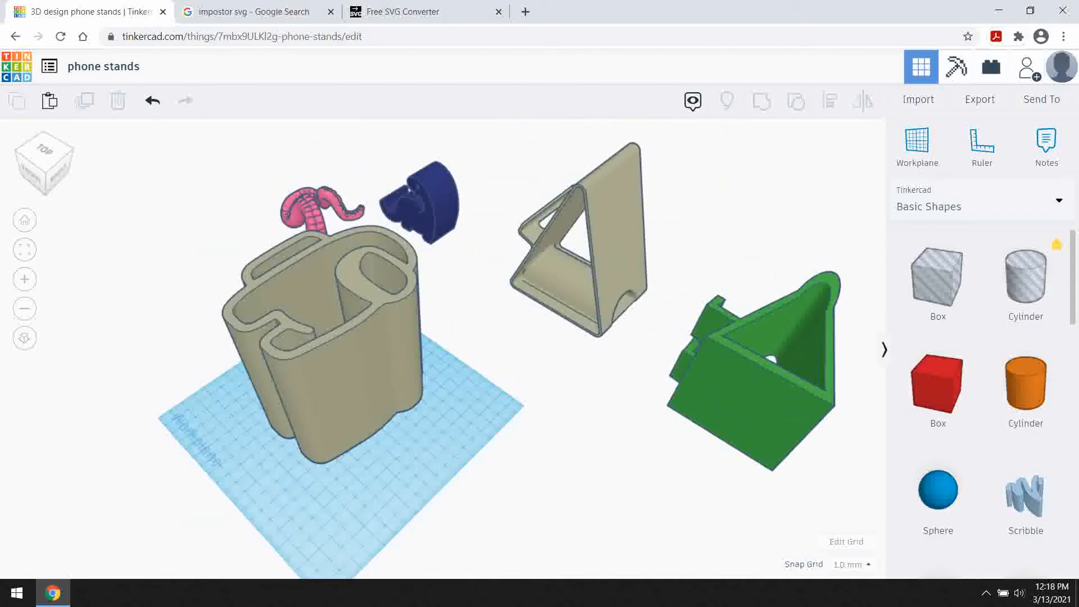
- Tilt the extruded impostor figure by 60° so its outline faces the front of the workplane
left_click(359, 385)
scroll(457, 344, "down", 3)
left_click_drag(325, 262, 284, 310)
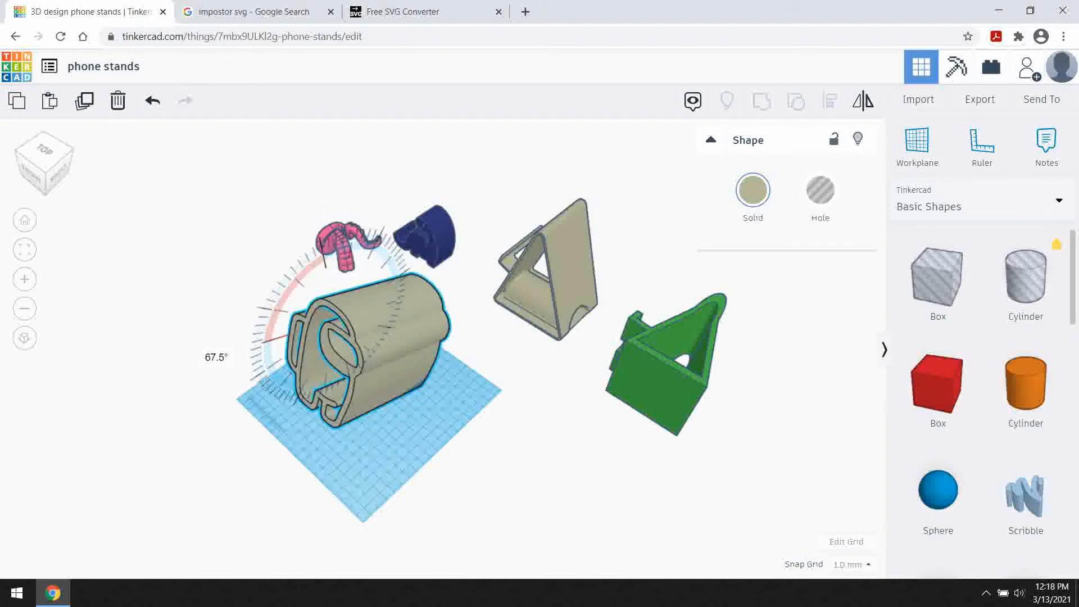
left_click_drag(235, 384, 232, 337)
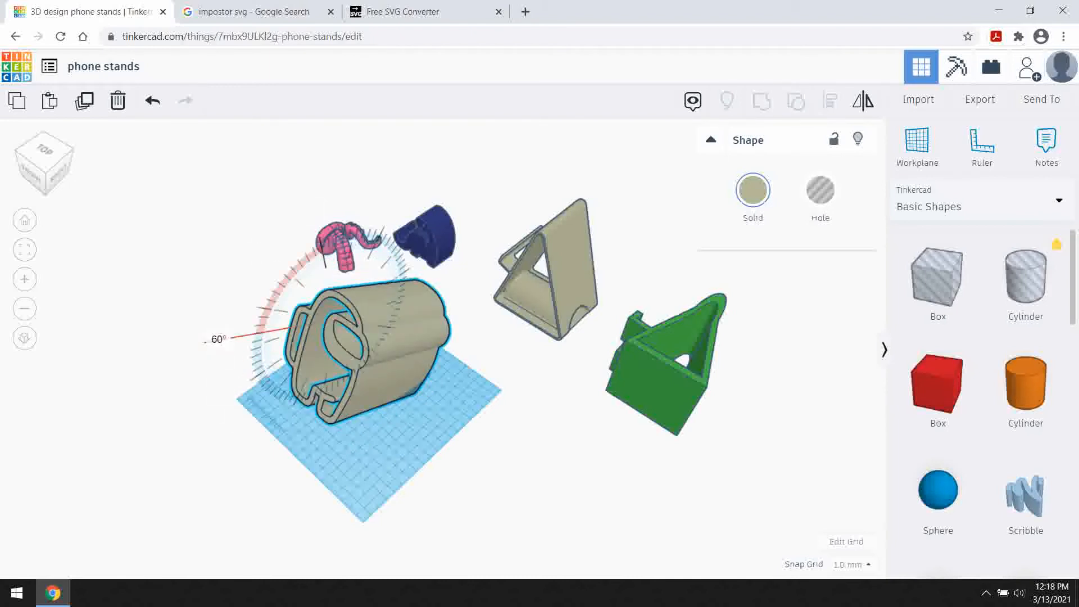
- Lower the tilted figure 30 mm so its rear corner sinks further below the workplane
right_click_drag(360, 404, 224, 310)
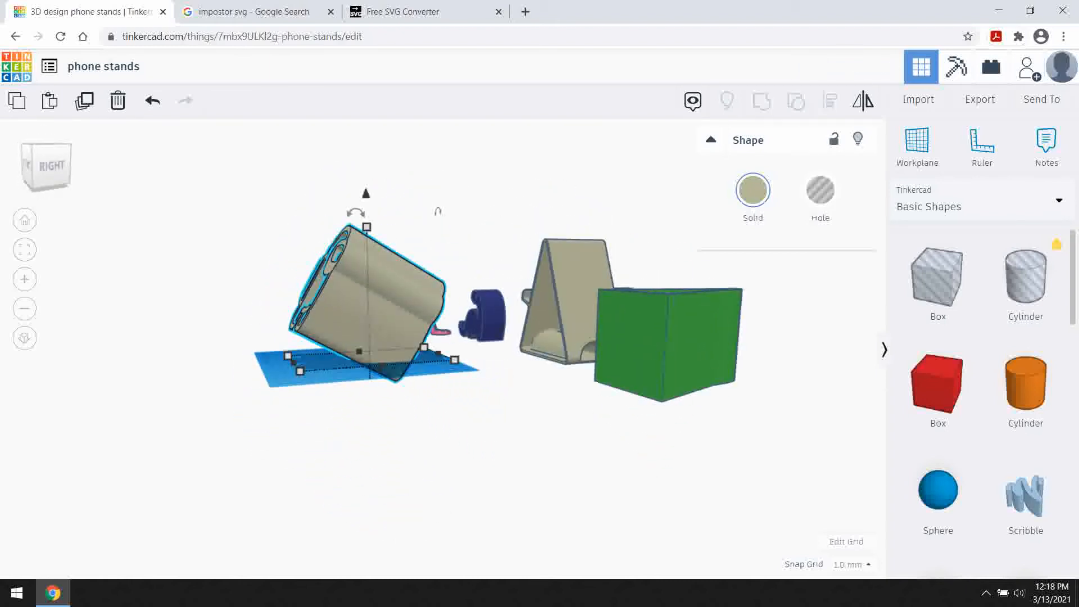
left_click_drag(366, 192, 367, 221)
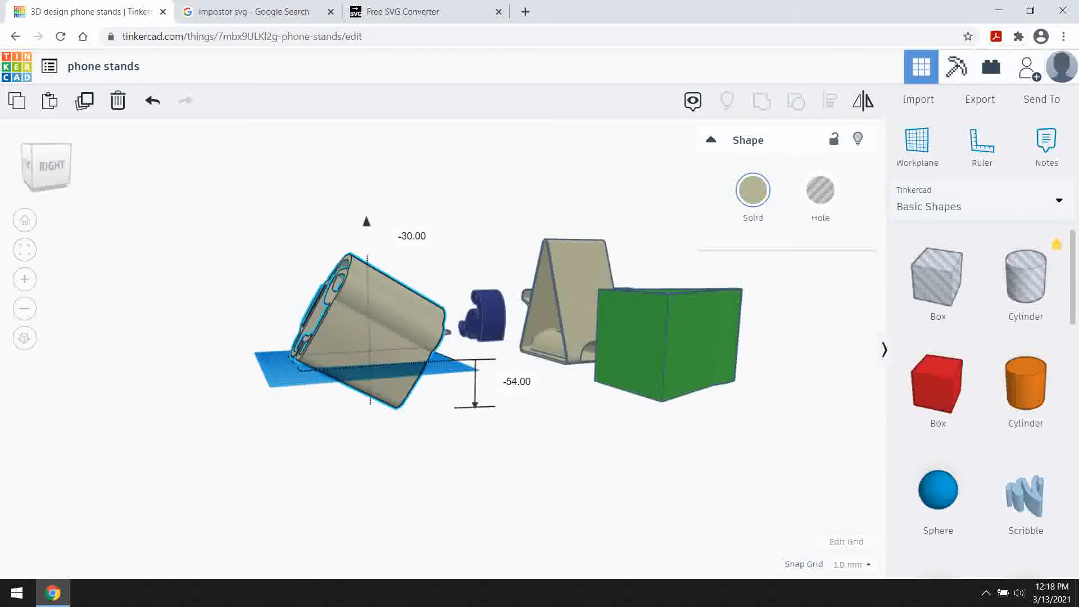
left_click(304, 225)
right_click_drag(304, 225, 377, 259)
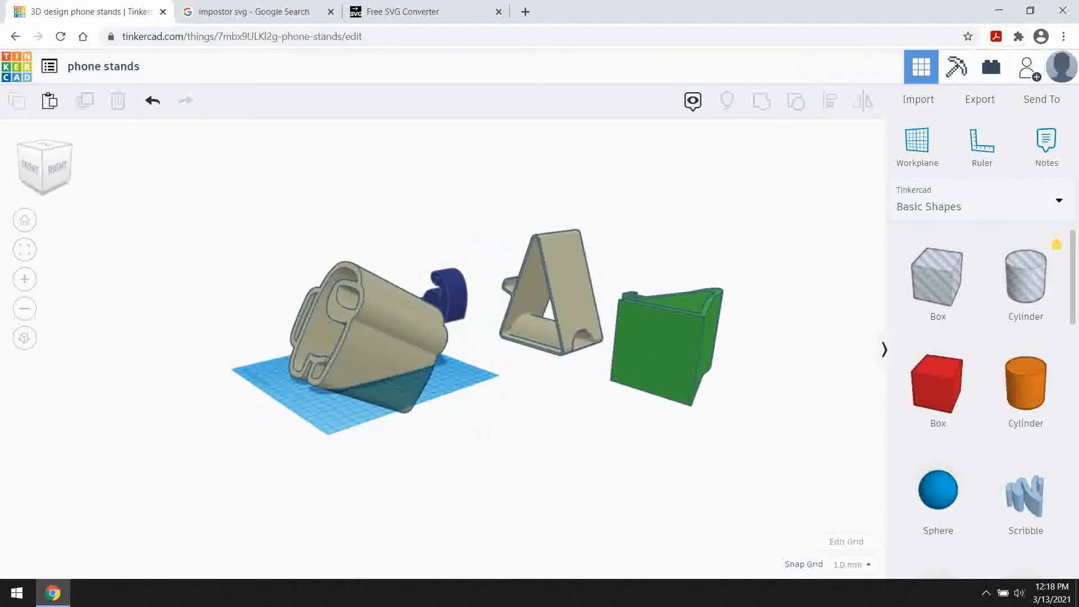
- Add a solid red box in front of the figure, stretch it sideways into a long bar and flatten it
left_click_drag(937, 388, 297, 409)
right_click_drag(296, 409, 310, 432)
mouse_move(338, 454)
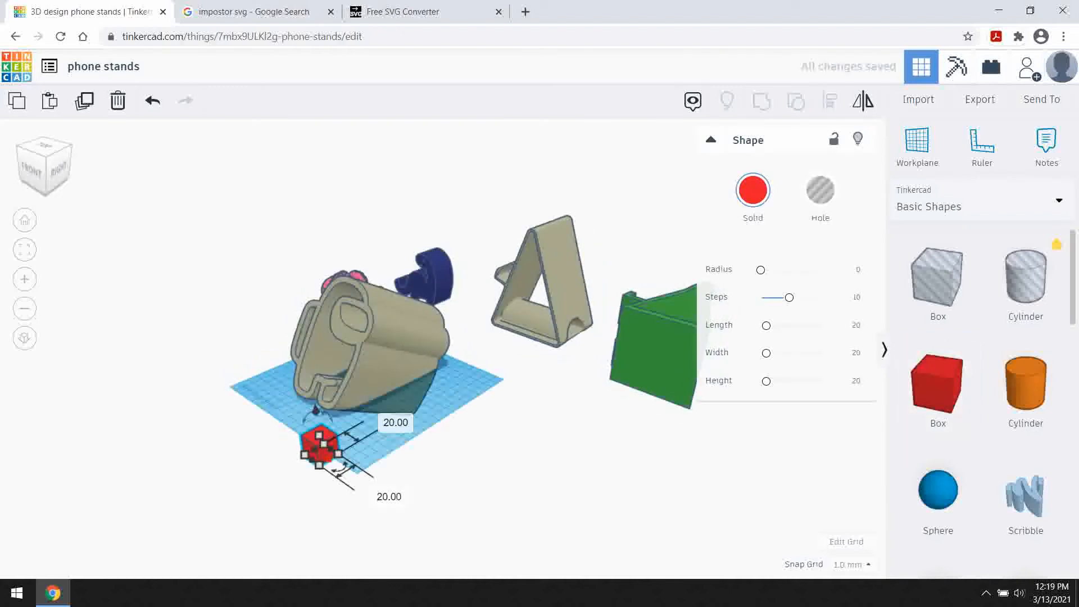
left_click_drag(304, 454, 253, 418)
right_click_drag(253, 418, 325, 396)
left_click_drag(354, 405, 354, 417)
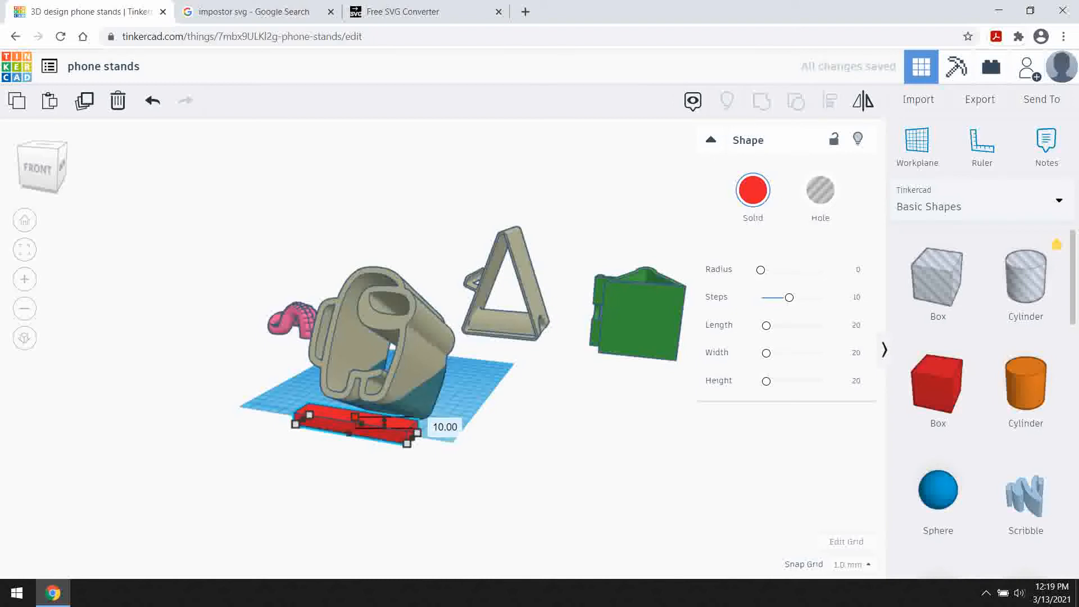
left_click_drag(355, 416, 354, 420)
- Move the red bar along the workplane's front edge so it lines up with the impostor figure
right_click_drag(357, 433, 417, 460)
left_click_drag(419, 471, 389, 458)
right_click_drag(390, 466, 303, 446)
scroll(302, 446, "up", 4)
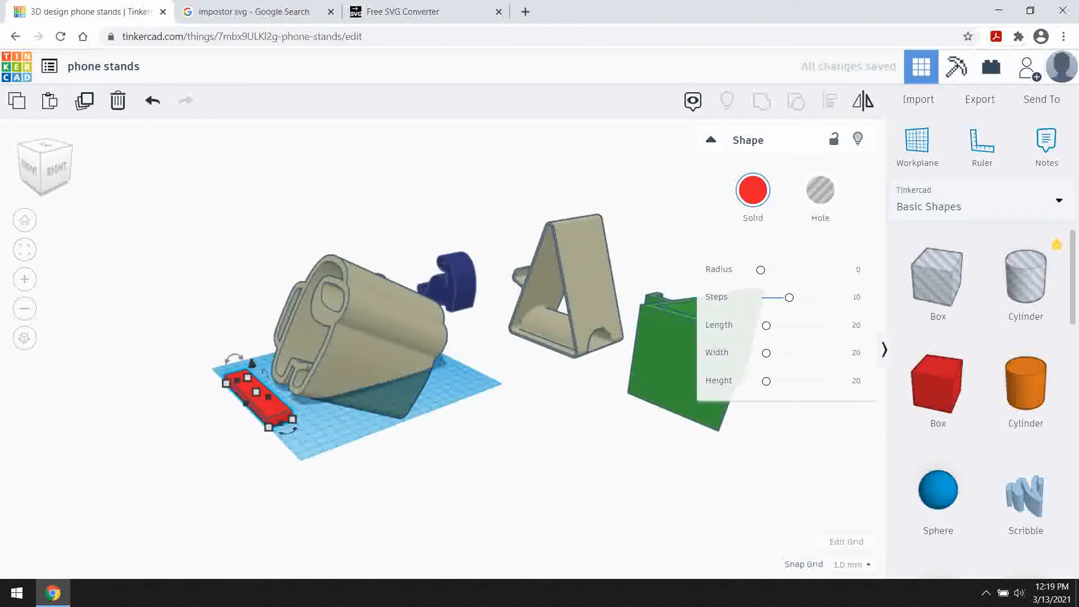
- Widen the red bar to 23 mm and place a duplicate of it 10 mm further forward
scroll(302, 447, "up", 1)
mouse_move(76, 450)
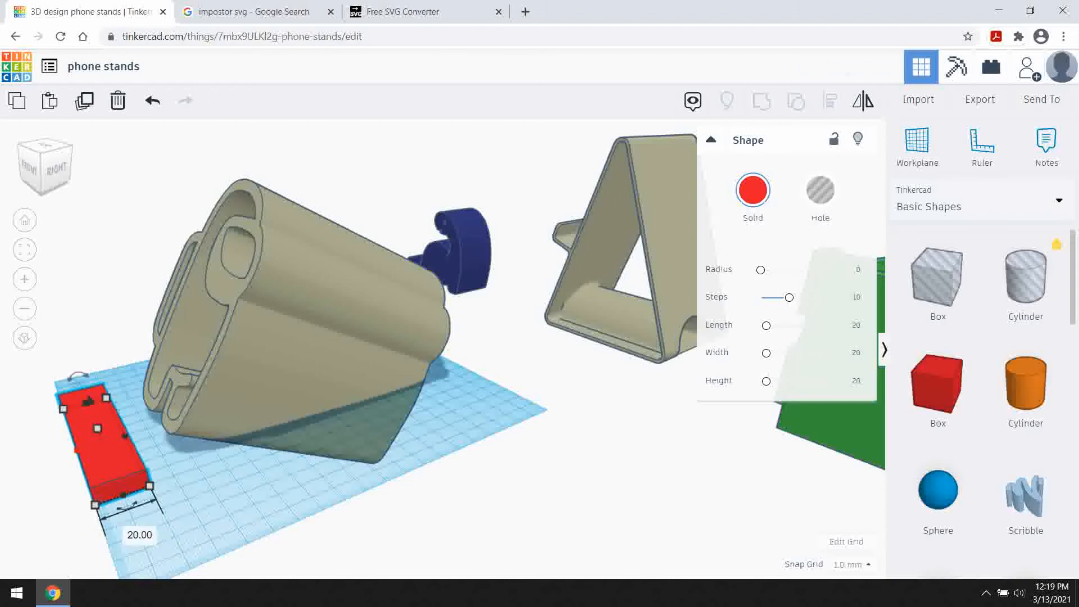
left_click_drag(76, 450, 69, 452)
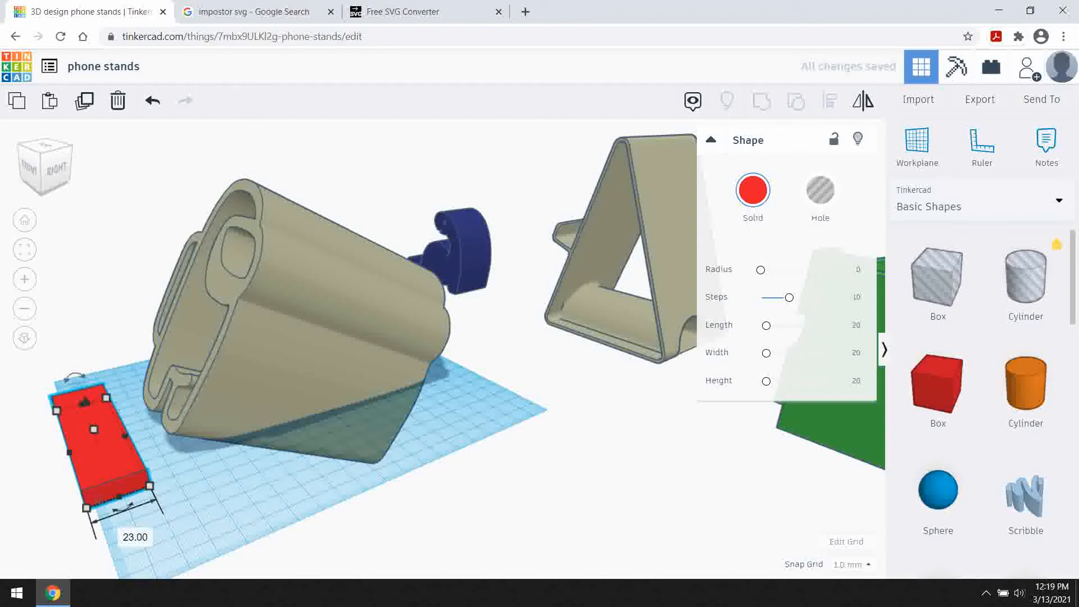
left_click_drag(110, 464, 87, 507, "alt")
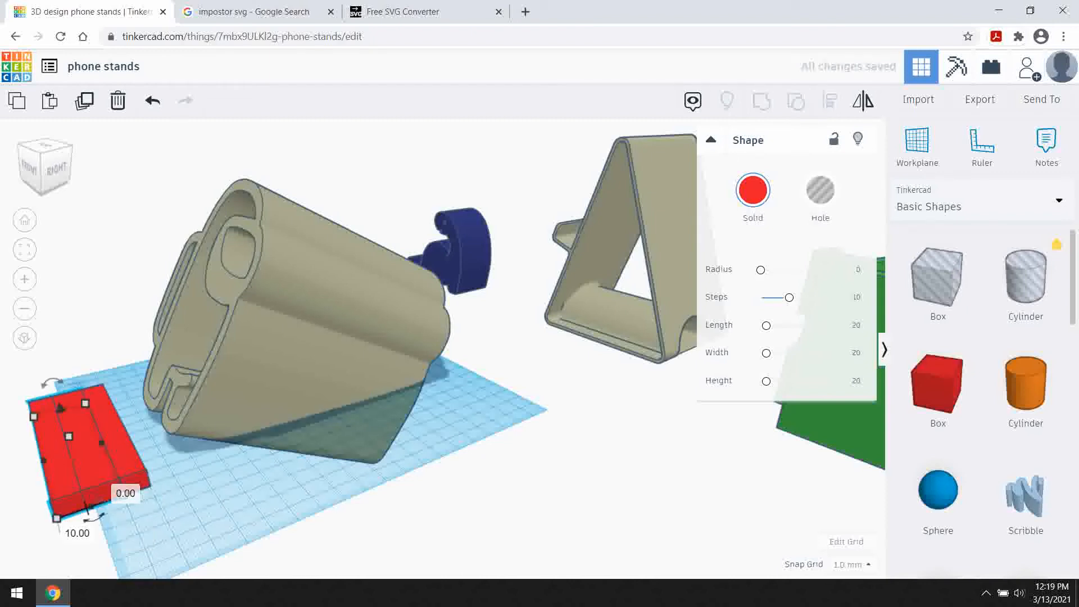
- Shape the duplicated front bar into a narrow, taller lip and shift it 4.5 mm outward along the wide bar's front edge
key("f")
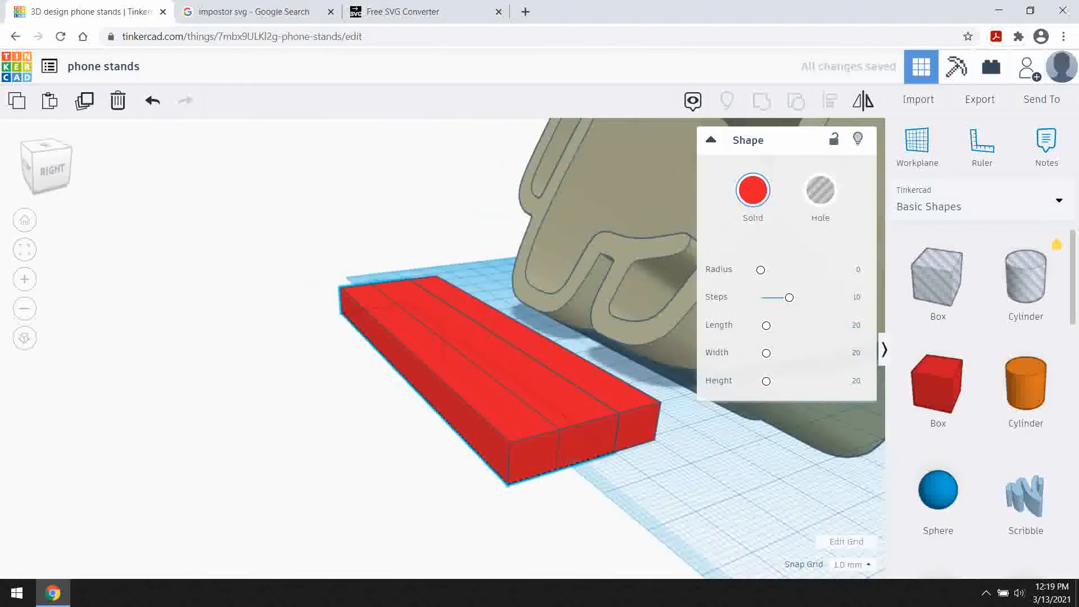
left_click_drag(415, 269, 374, 290)
right_click_drag(394, 298, 352, 299)
left_click_drag(442, 277, 442, 299)
key("Escape")
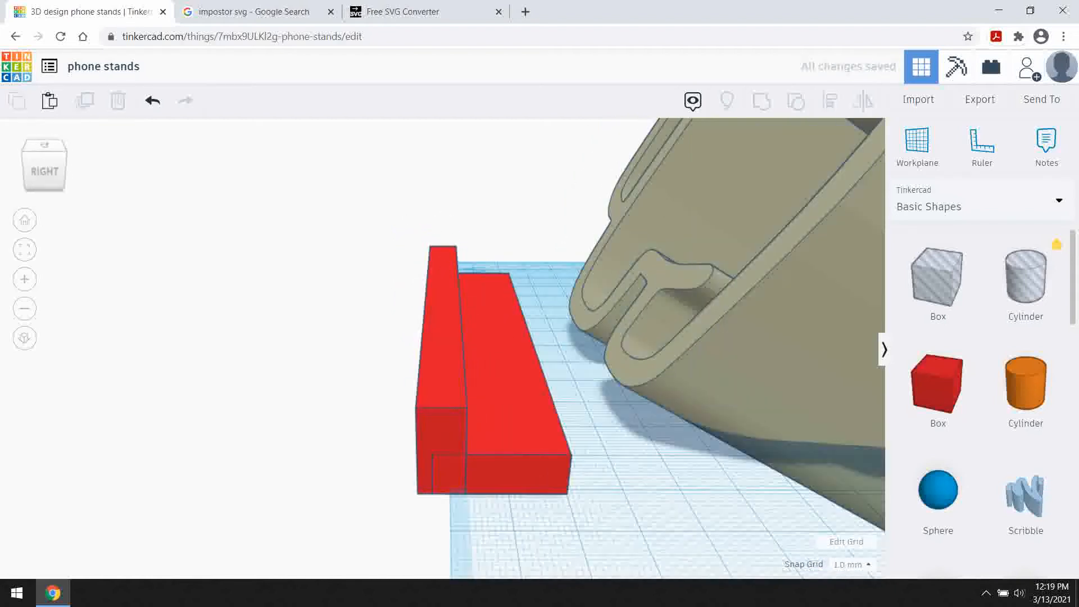
left_click_drag(441, 382, 415, 382)
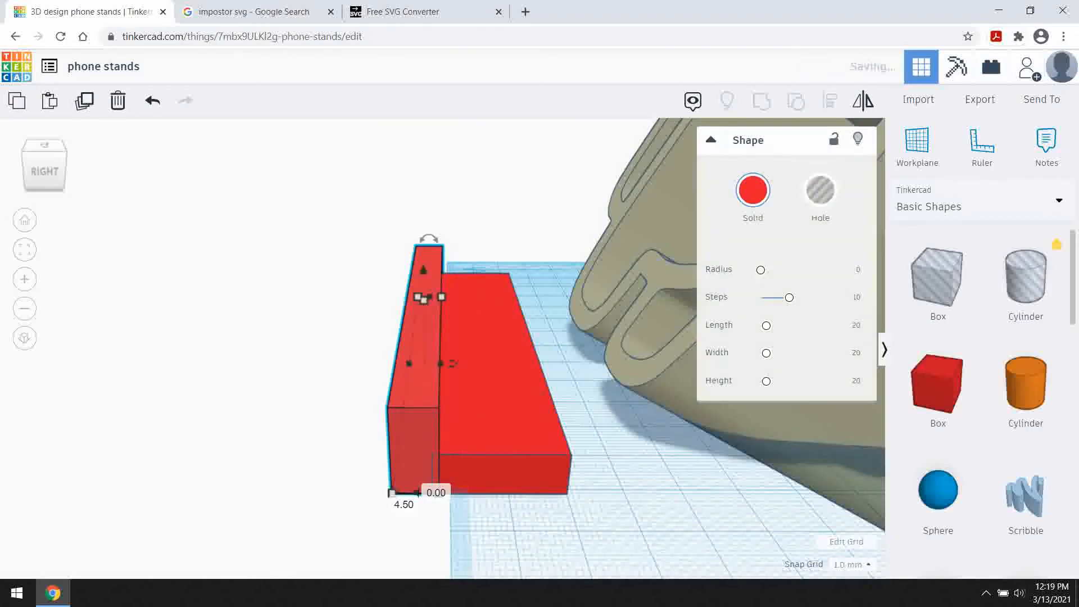
key("Escape")
scroll(478, 370, "down", 2)
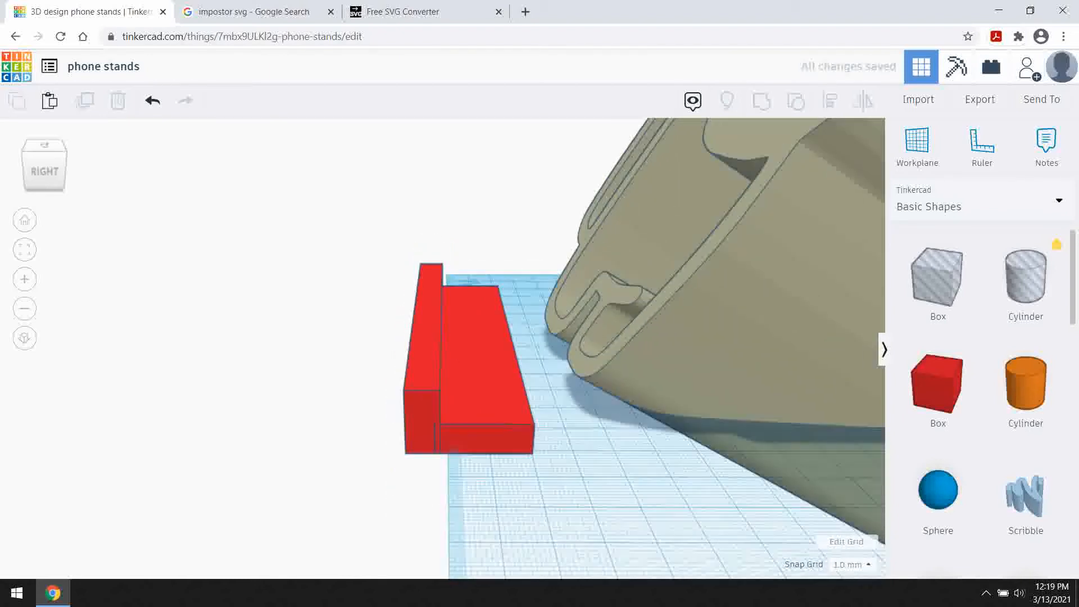
- Group the two red bars into one L-shaped ledge and move it 11 mm toward the impostor figure
left_click(477, 371)
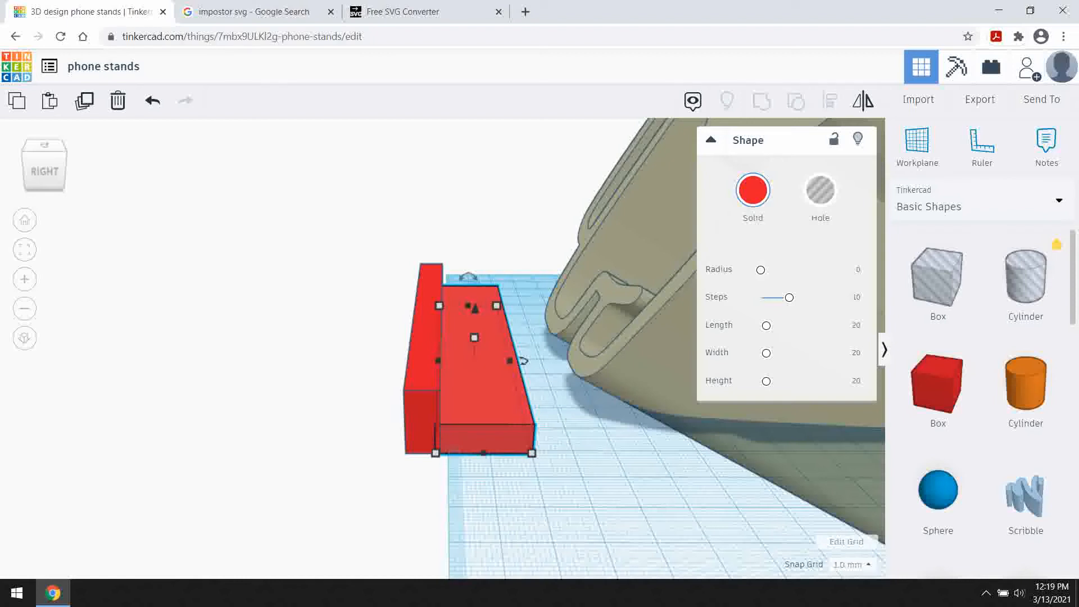
scroll(442, 349, "down", 3)
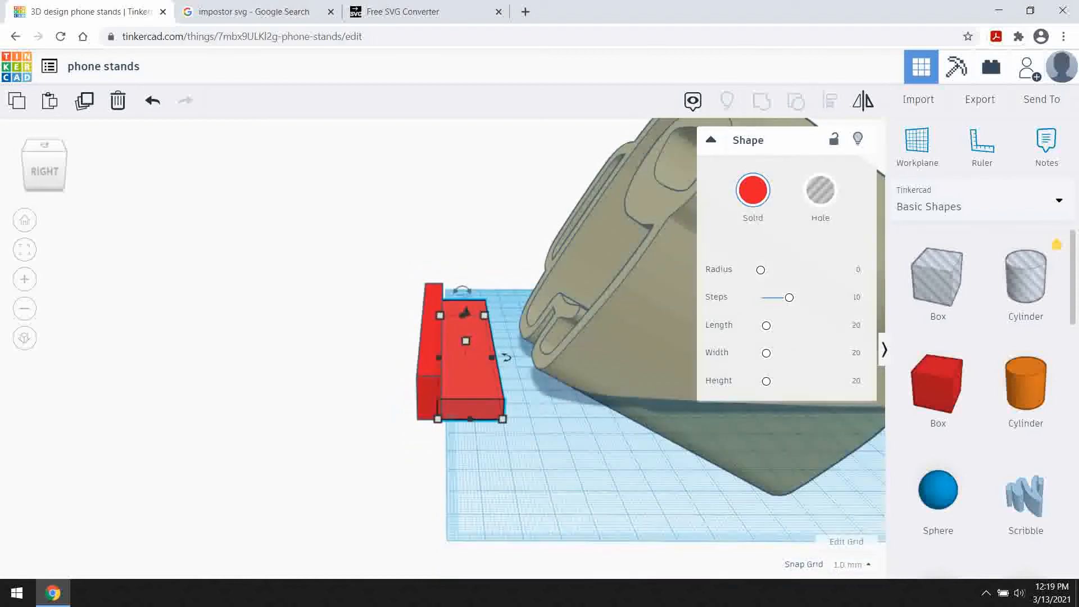
left_click_drag(418, 366, 418, 419)
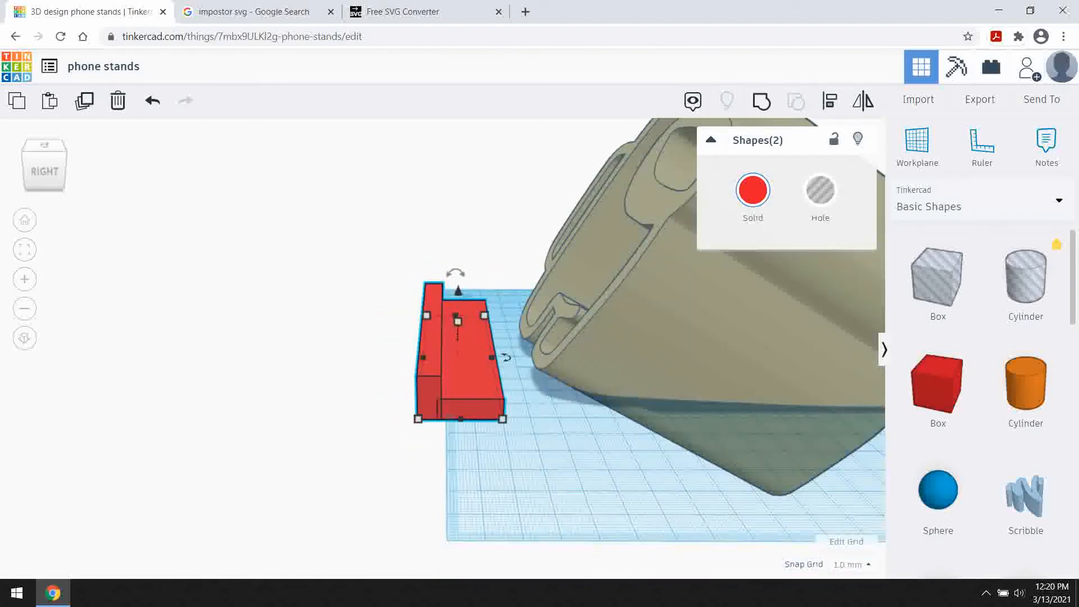
key("ctrl+g")
mouse_move(418, 393)
right_mouse_down()
mouse_move(423, 360)
mouse_move(407, 403)
right_mouse_up()
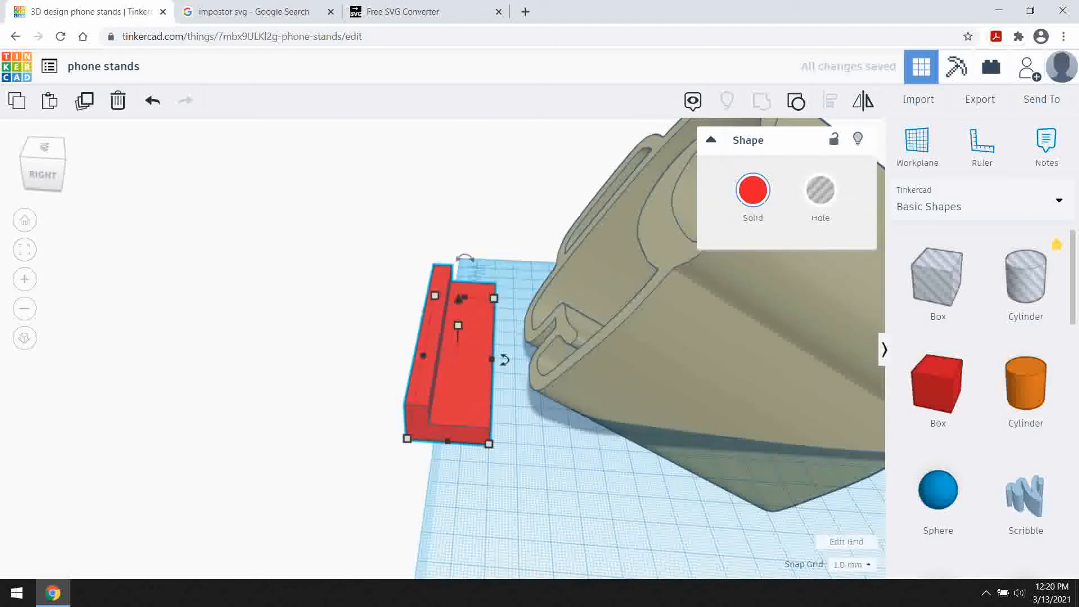
left_click_drag(450, 388, 476, 392)
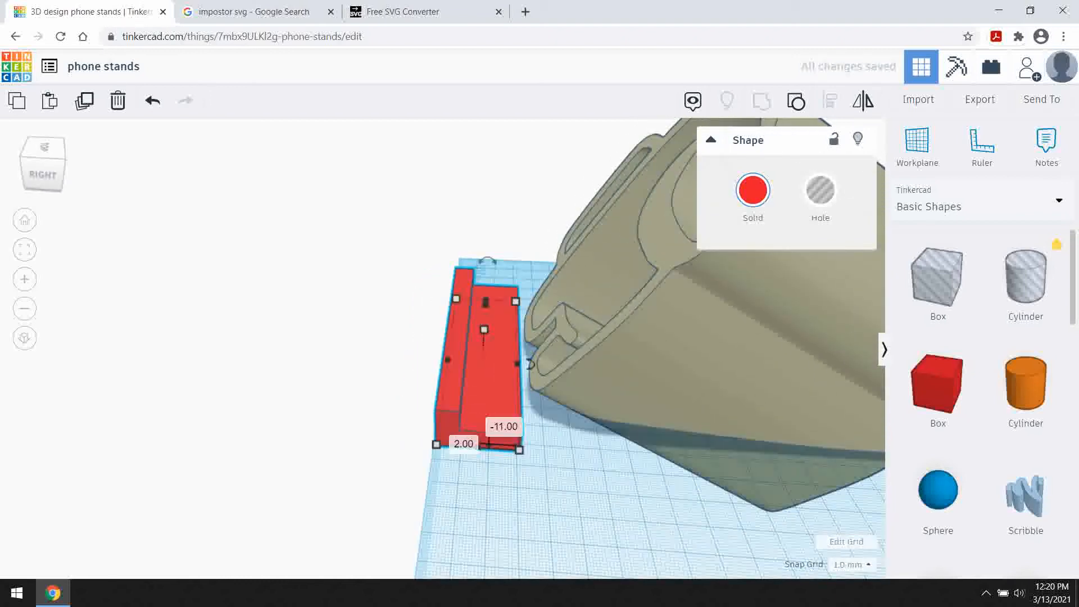
- Tilt the grouped ledge 21° toward the figure so its lip leans with the figure's sloped front
left_click_drag(488, 235, 542, 204)
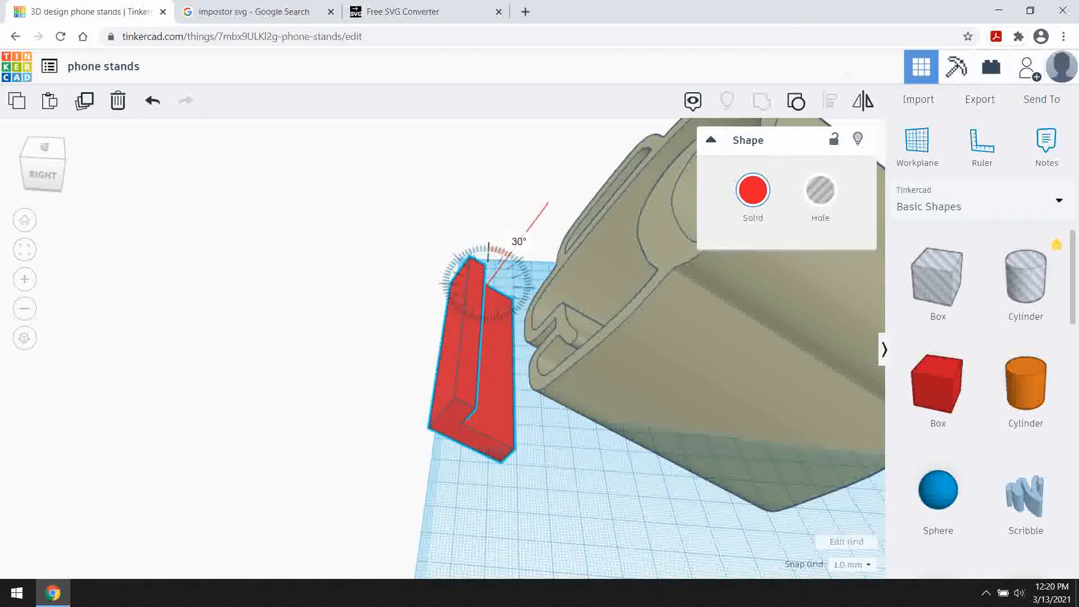
left_click_drag(545, 202, 488, 191)
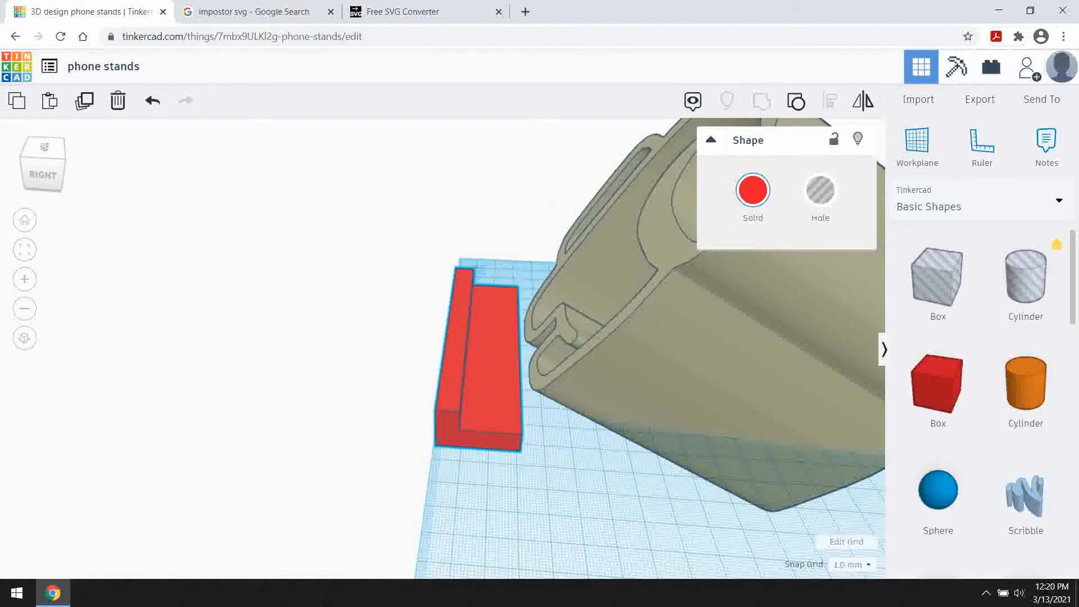
left_click_drag(487, 260, 488, 247)
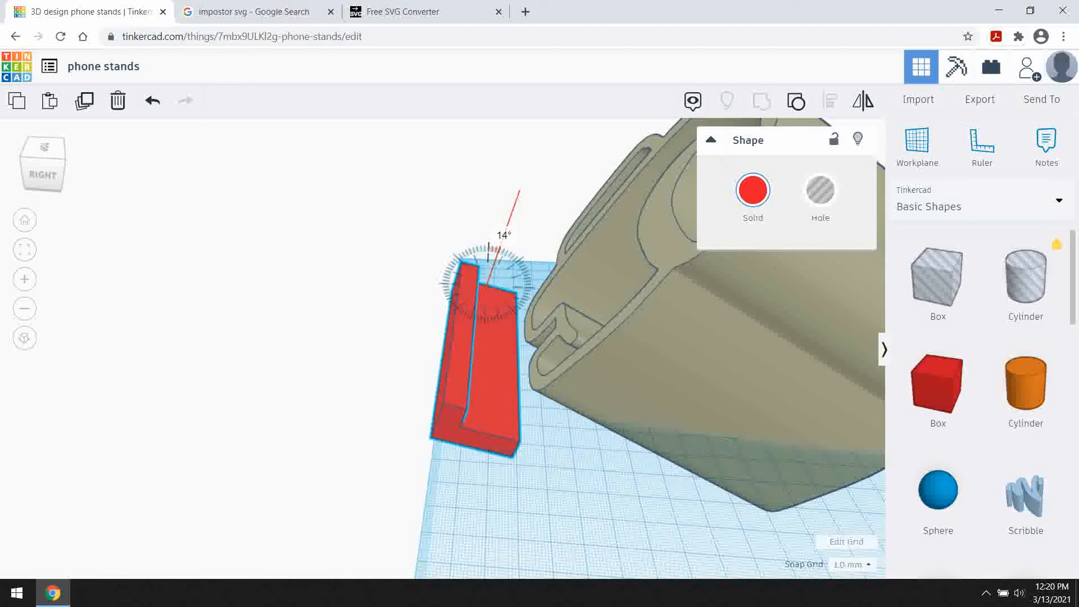
left_click_drag(534, 201, 530, 199)
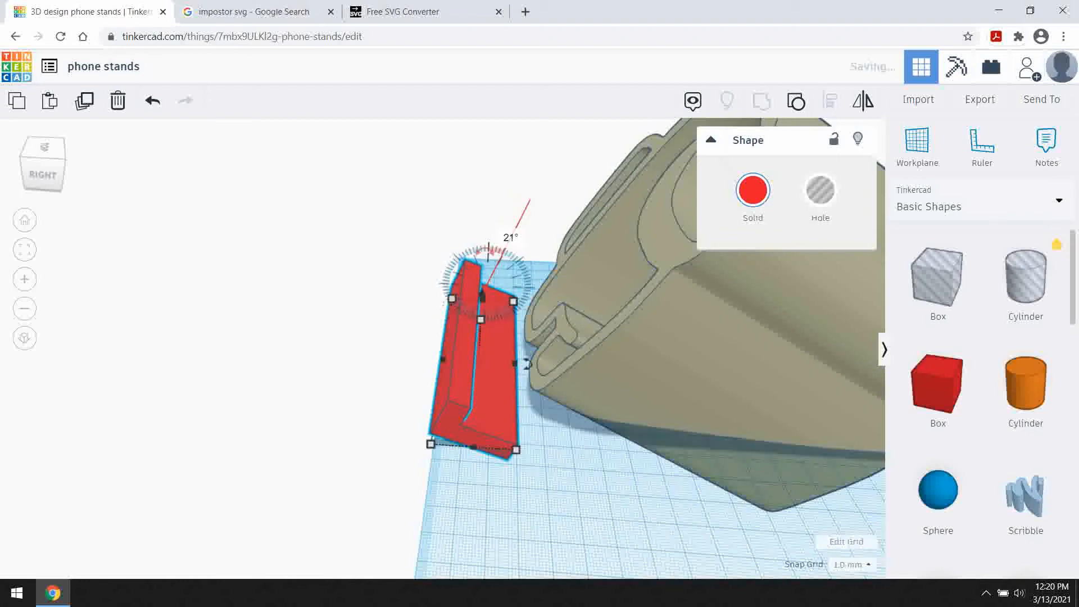
- Raise the tilted ledge 7 mm and slide it 8 mm back against the figure's feet
left_click_drag(482, 295, 483, 271)
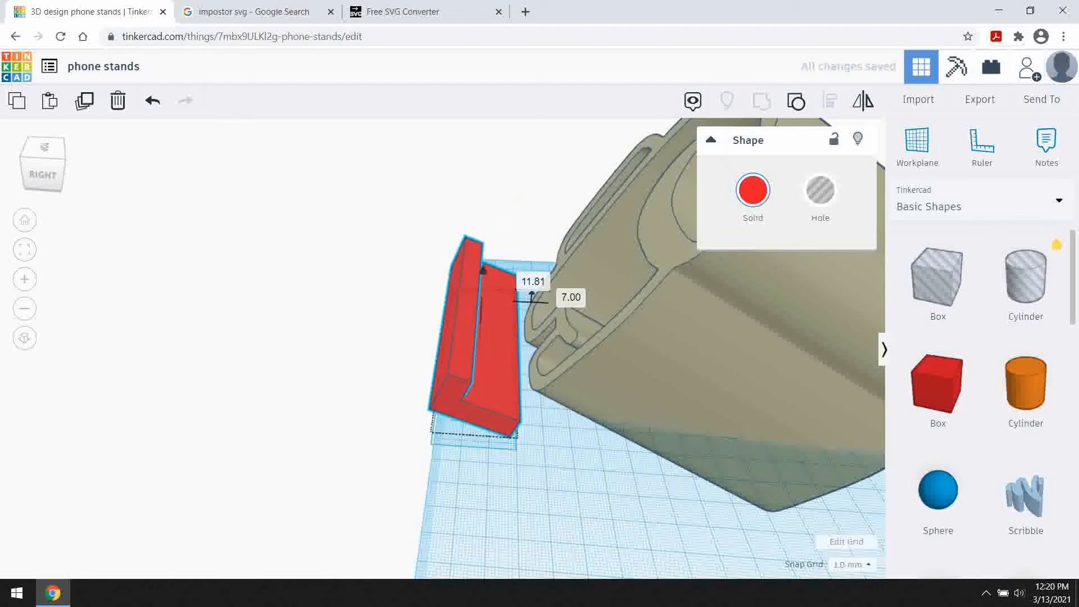
left_click_drag(496, 351, 527, 340)
left_click_drag(512, 261, 512, 272)
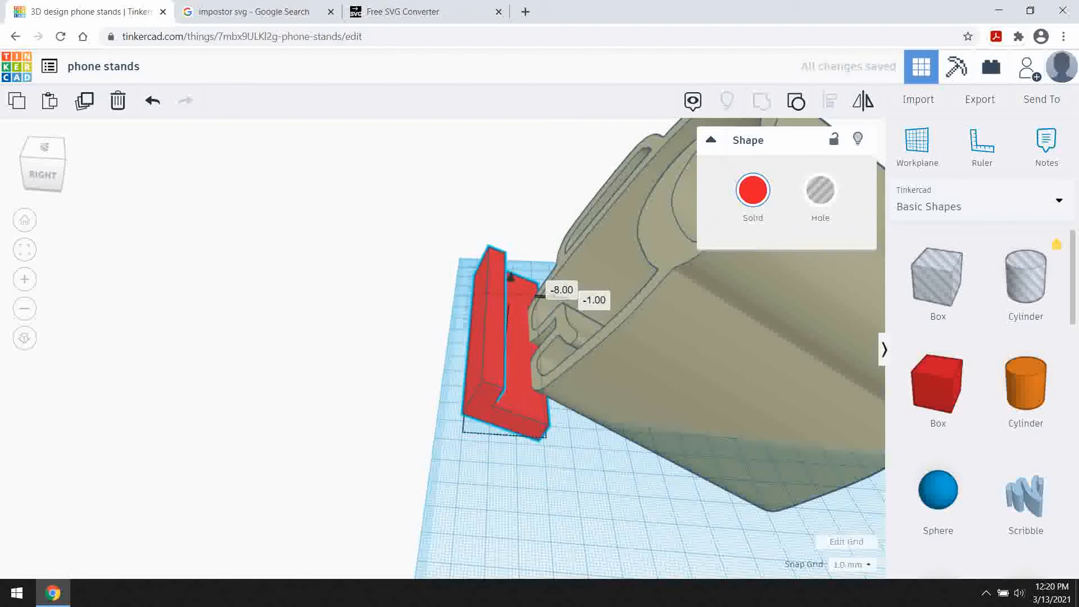
- Nudge the ledge four grid steps sideways to centre it in front of the figure
left_click(405, 360)
right_click_drag(405, 360, 567, 424)
left_click(472, 308)
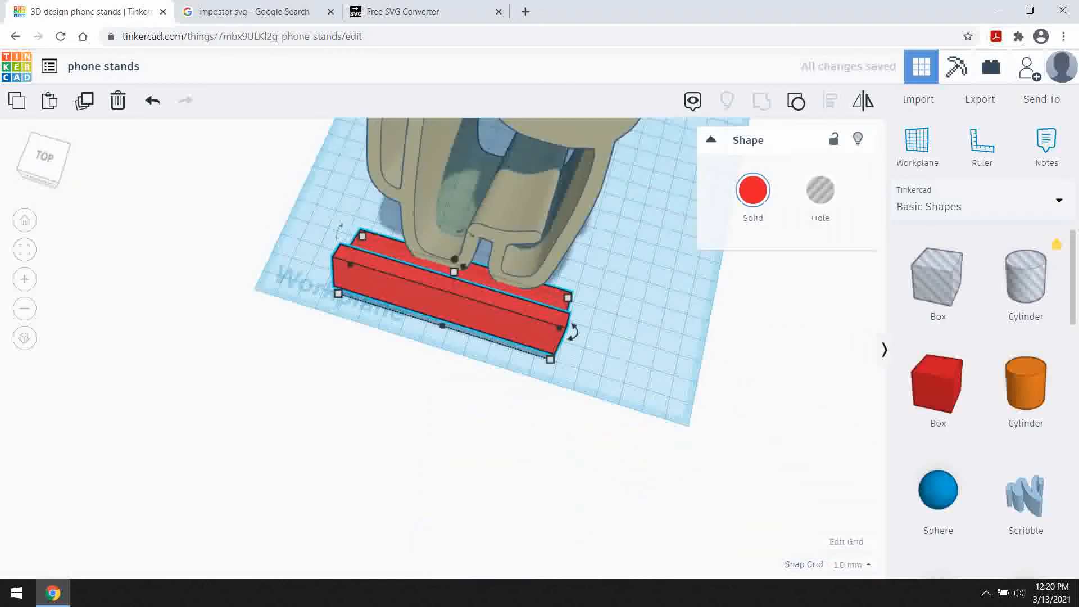
key("Right")
key("Right")
key("Right")
key("Right")
left_click(361, 332)
right_click_drag(361, 332, 208, 247)
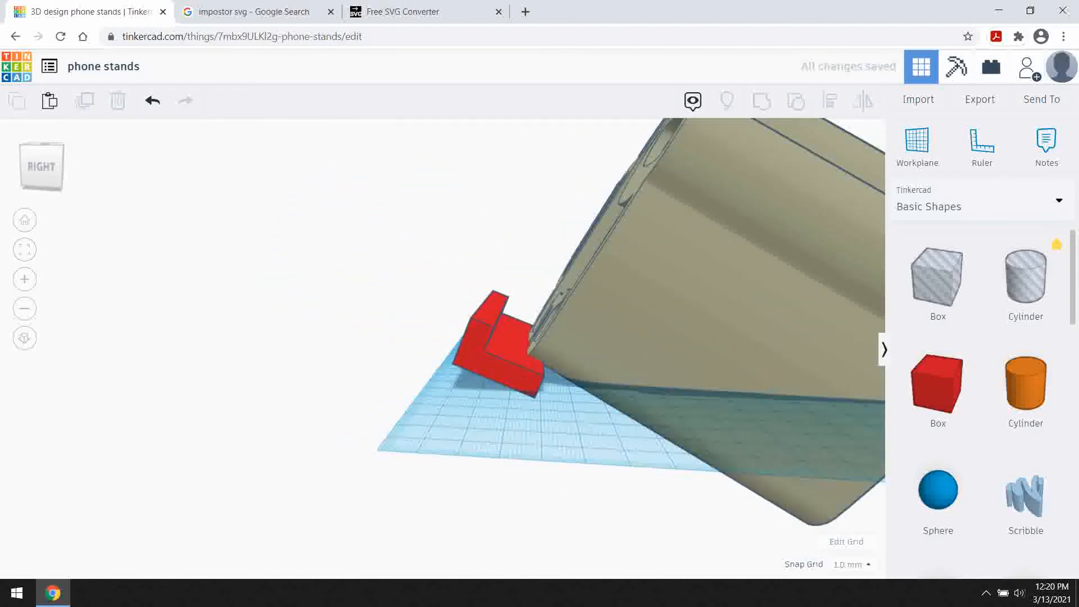
- Add a solid red box and size it into a flat plate 135 by 143 mm and 6 mm thick
scroll(460, 359, "down", 3)
right_click_drag(461, 360, 500, 385)
left_click_drag(937, 387, 533, 374)
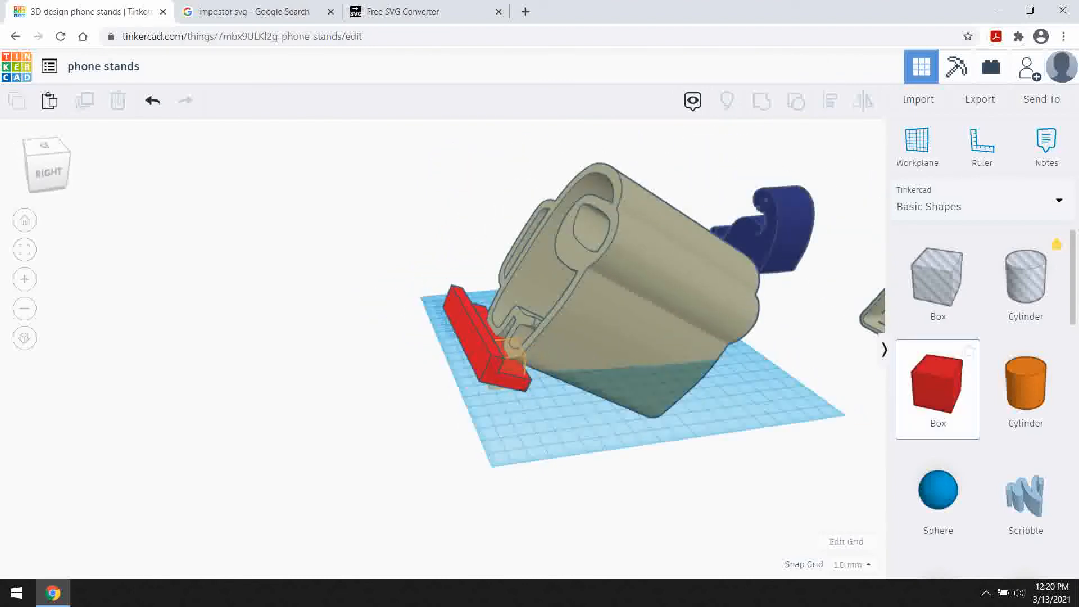
left_click_drag(514, 346, 509, 359)
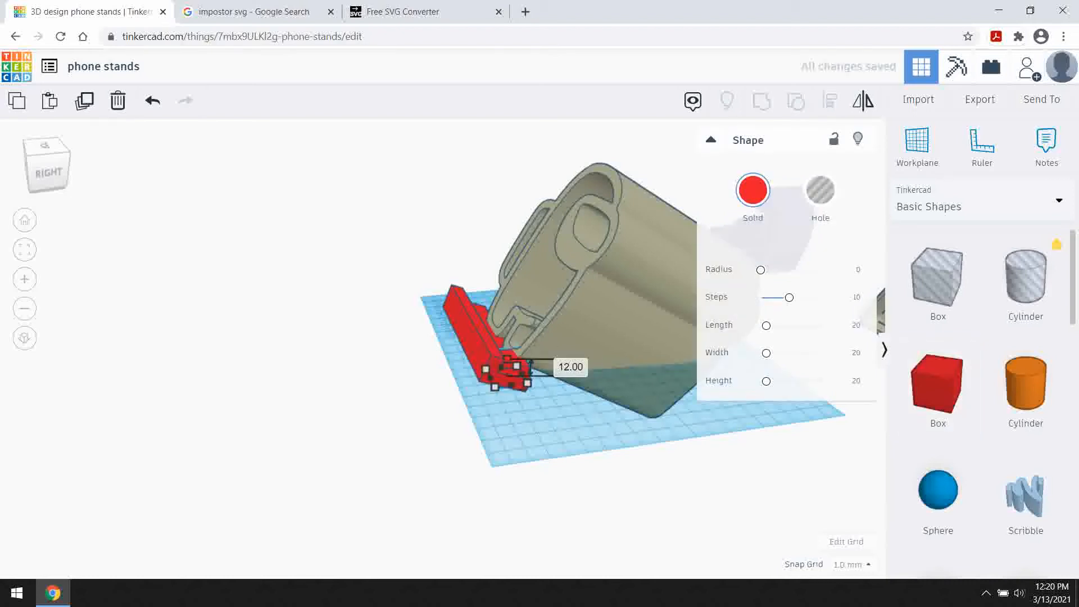
left_click_drag(509, 364, 178, 321)
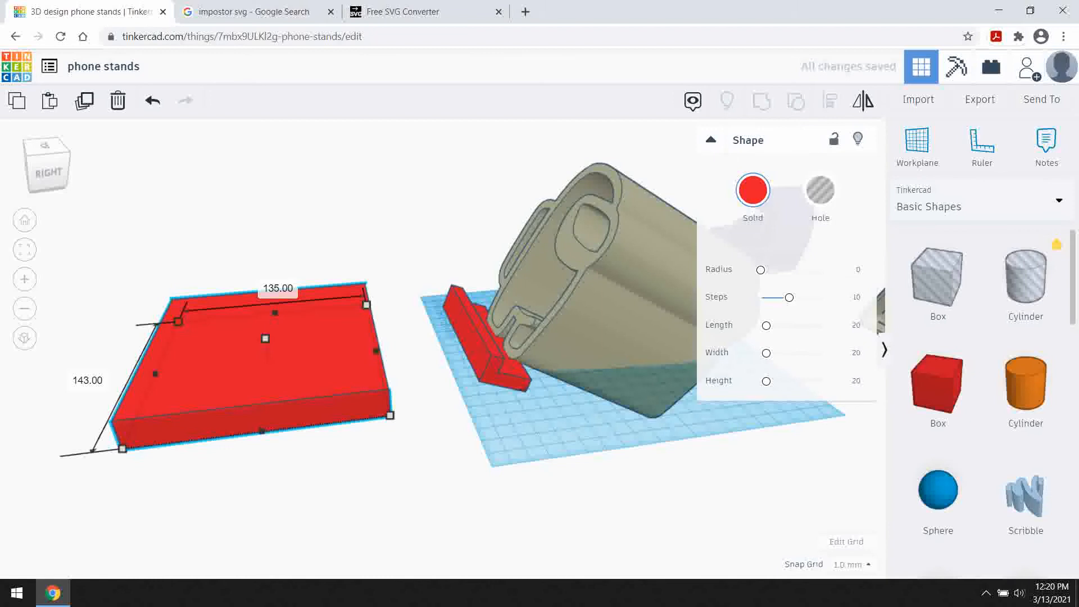
left_click_drag(266, 337, 268, 354)
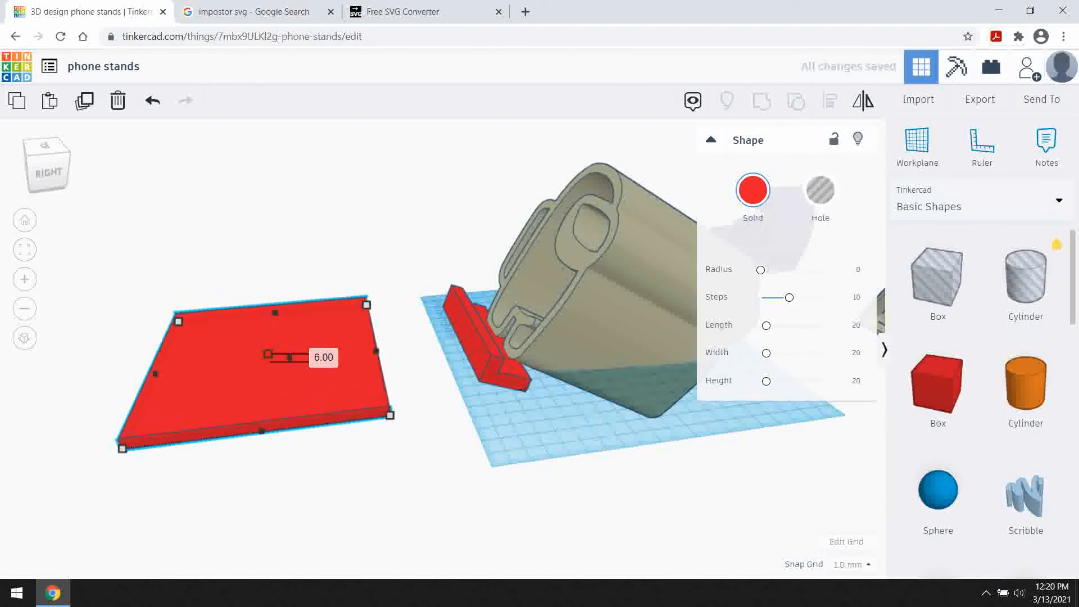
- Resize the flat red plate and move it 145 mm back and 13 mm sideways under the figure, meeting the ledge
right_click_drag(268, 355, 330, 367)
left_click_drag(329, 367, 471, 315)
left_click_drag(519, 398, 372, 404)
left_click_drag(317, 329, 327, 336)
right_click_drag(331, 342, 337, 382)
left_click_drag(338, 388, 504, 247)
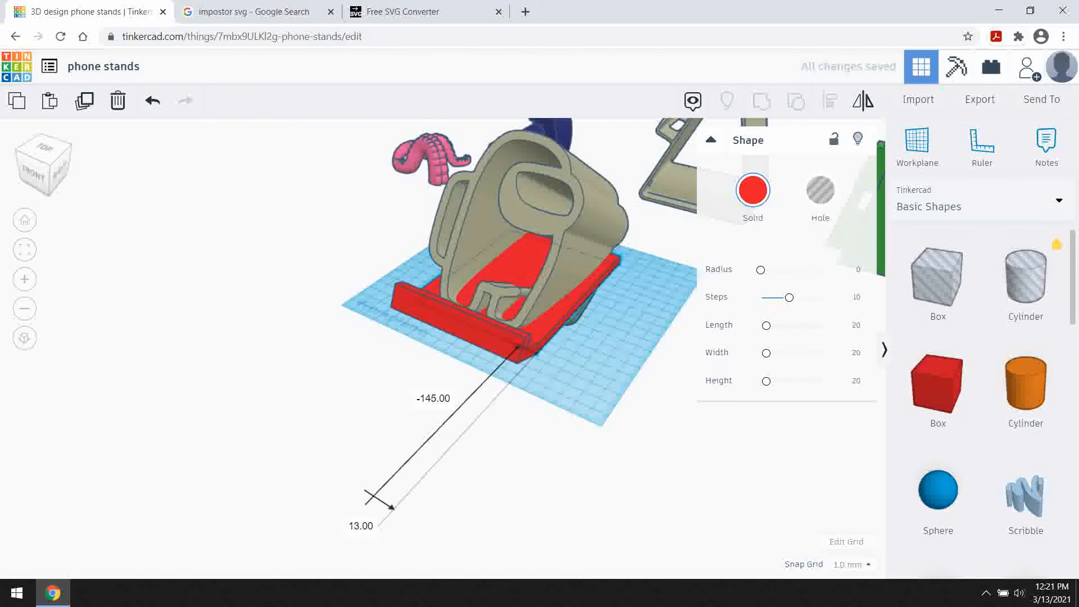
key("Escape")
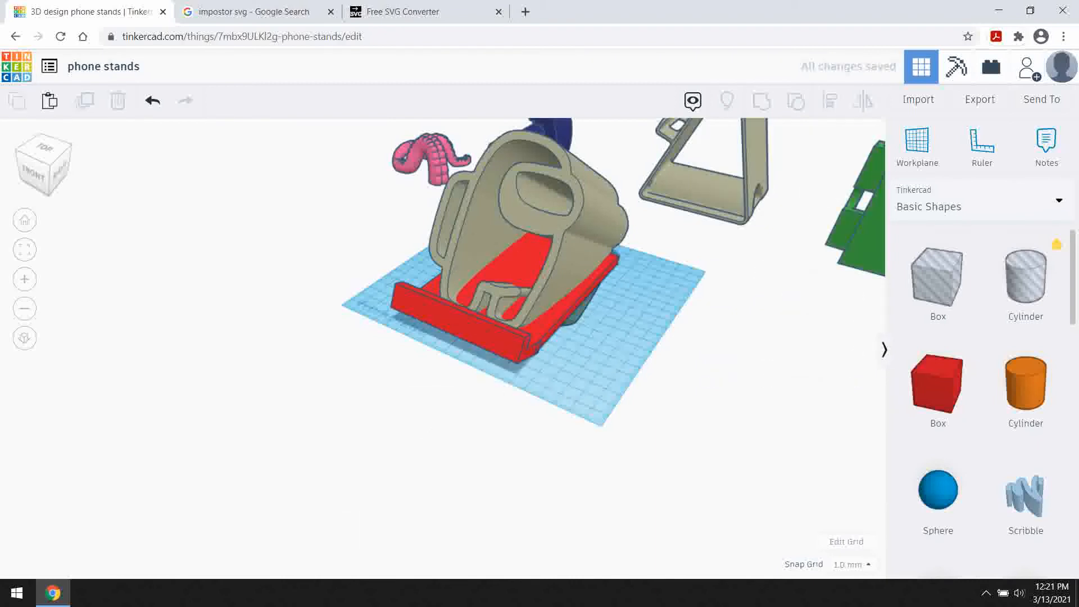
- Narrow the red base plate to 77 mm so its sides stay within the figure's outline
right_click_drag(449, 387, 387, 387)
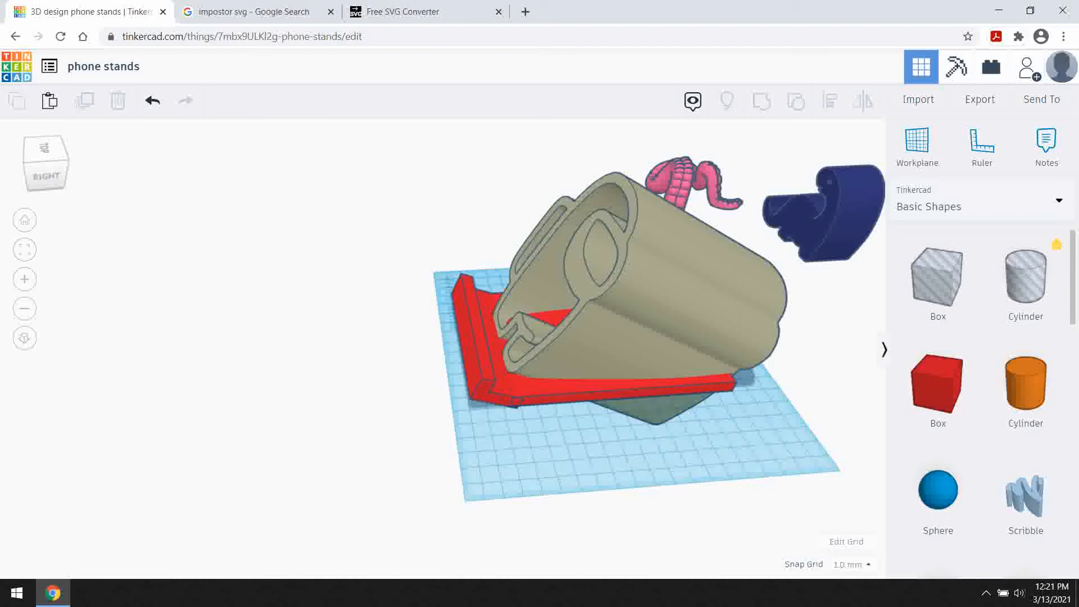
left_click(554, 387)
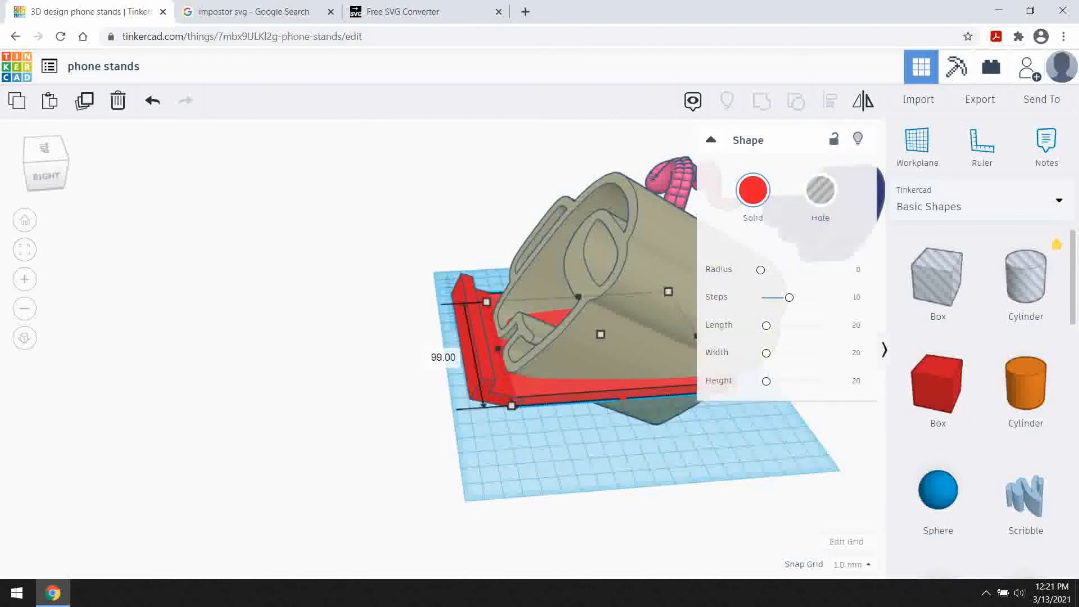
left_click_drag(511, 404, 508, 391)
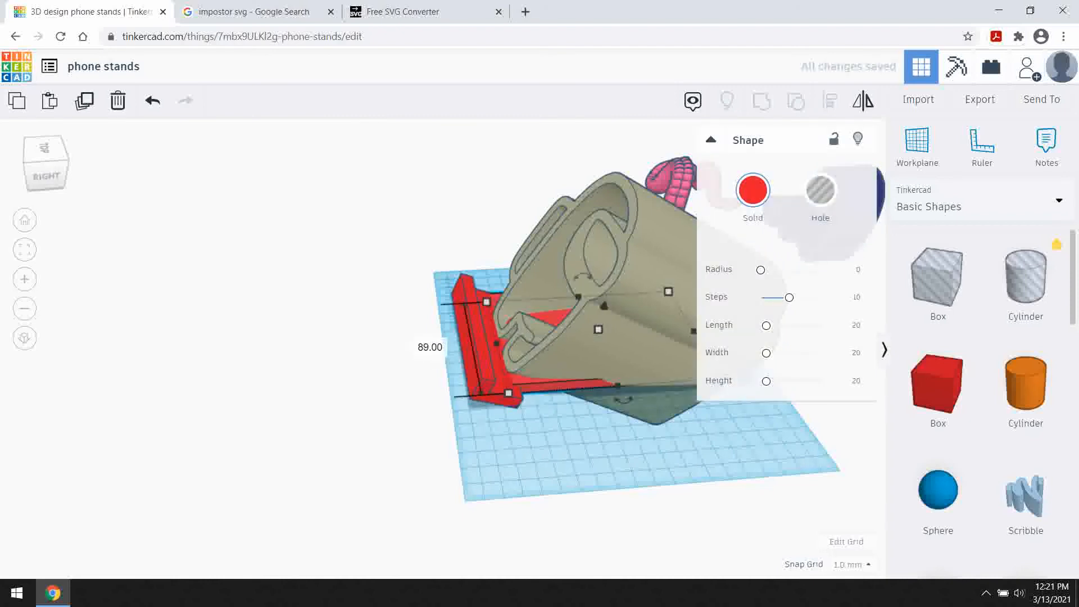
right_click_drag(405, 401, 529, 433)
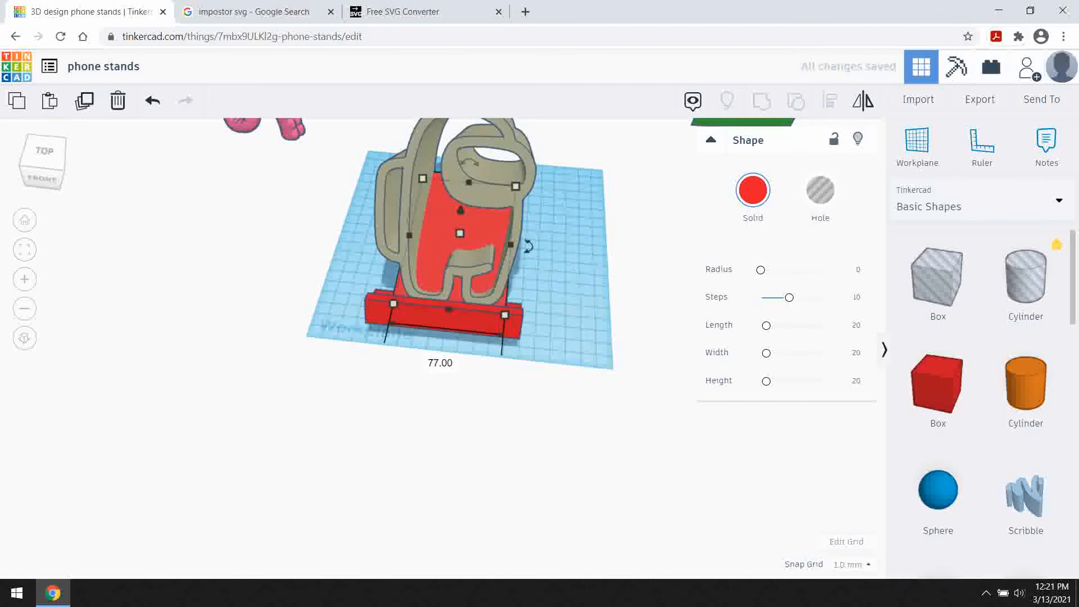
left_click(529, 433)
- Group the figure, ledge and base plate into one shape and colour it yellow
right_click_drag(529, 433, 412, 282)
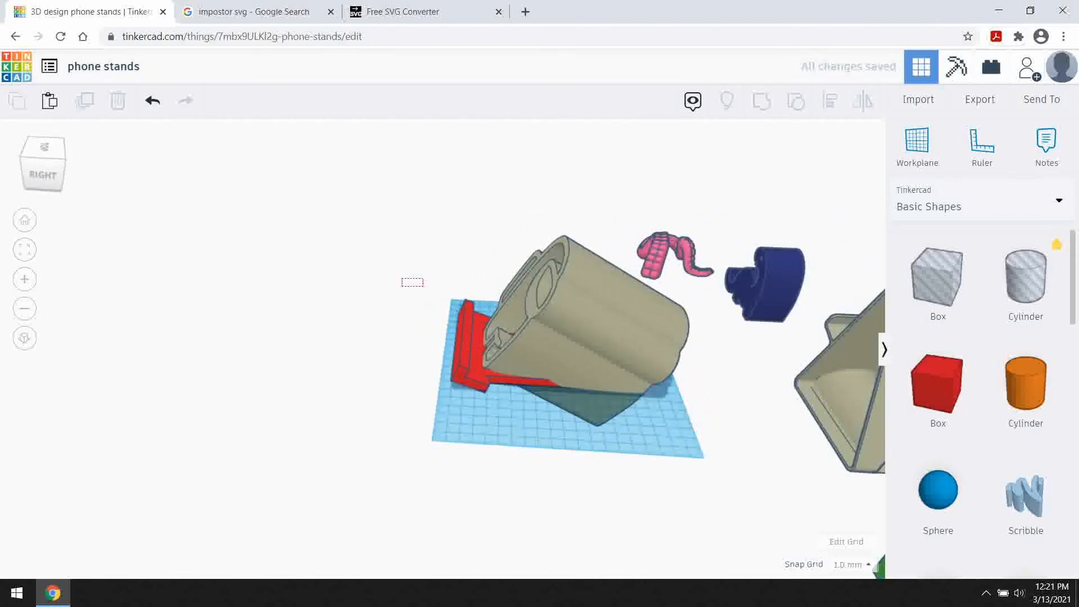
left_click_drag(553, 408, 553, 408)
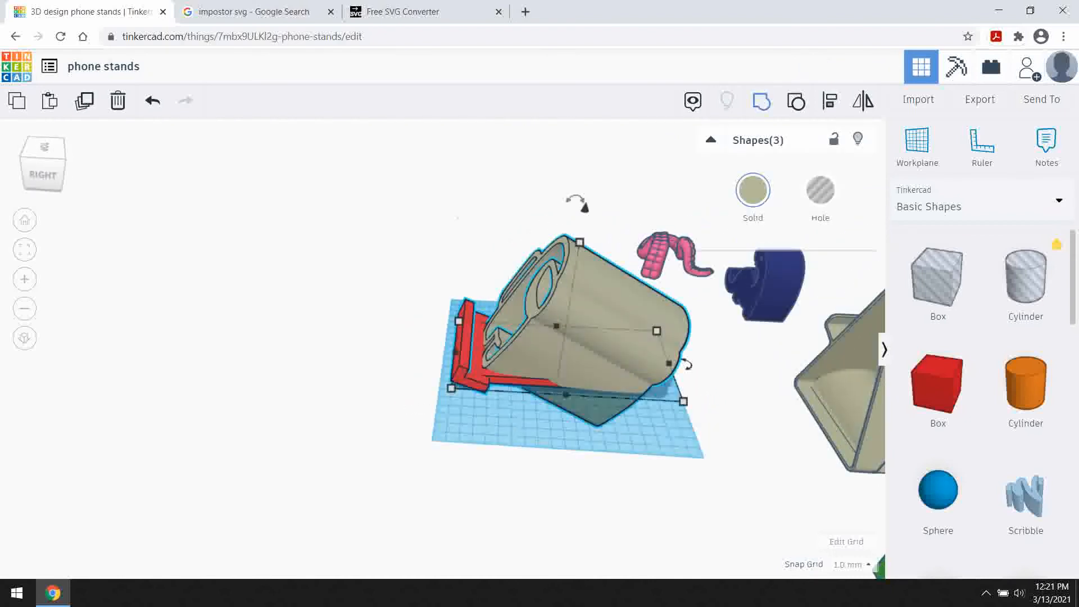
key("ctrl+g")
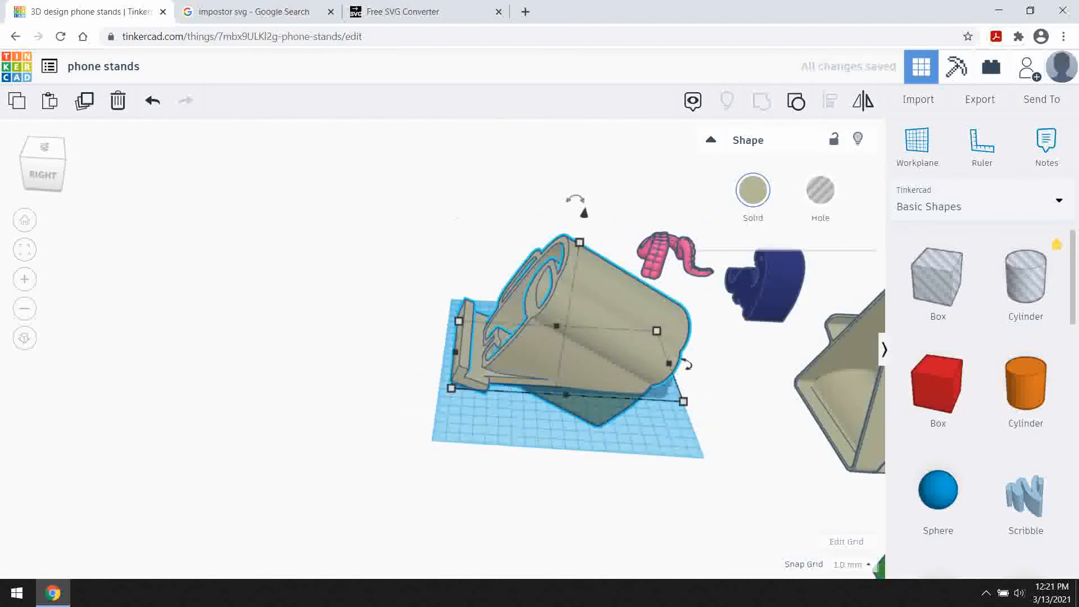
left_click(753, 191)
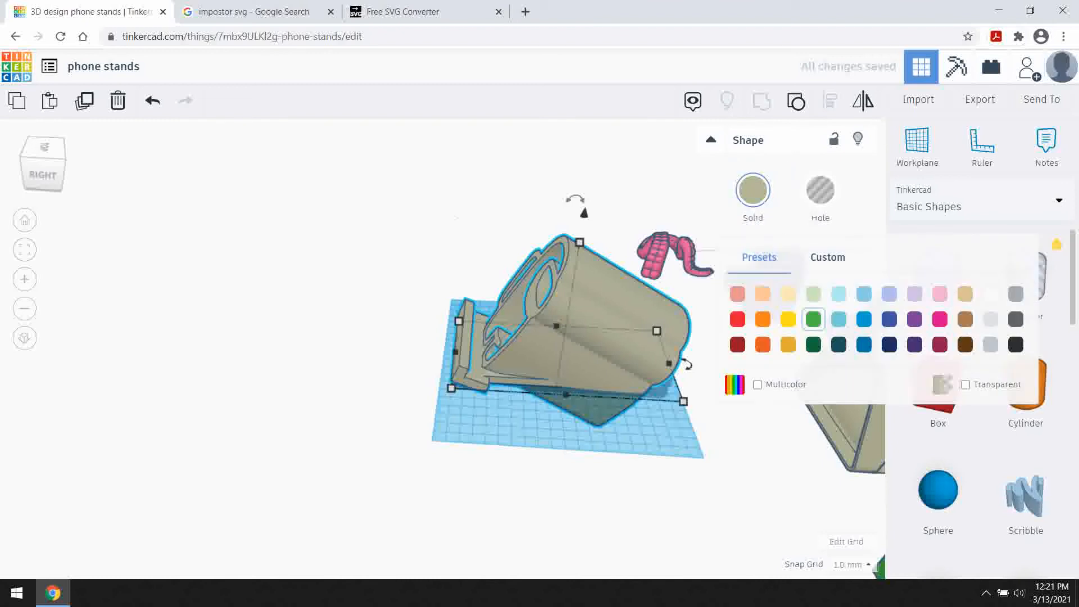
left_click(788, 319)
left_click(634, 495)
- Add a hole box in front of the stand and enlarge its footprint to 144 by 161 mm
right_click_drag(635, 495, 731, 464)
left_click_drag(937, 281, 298, 556)
left_click_drag(255, 464, 196, 411)
scroll(343, 419, "down", 3)
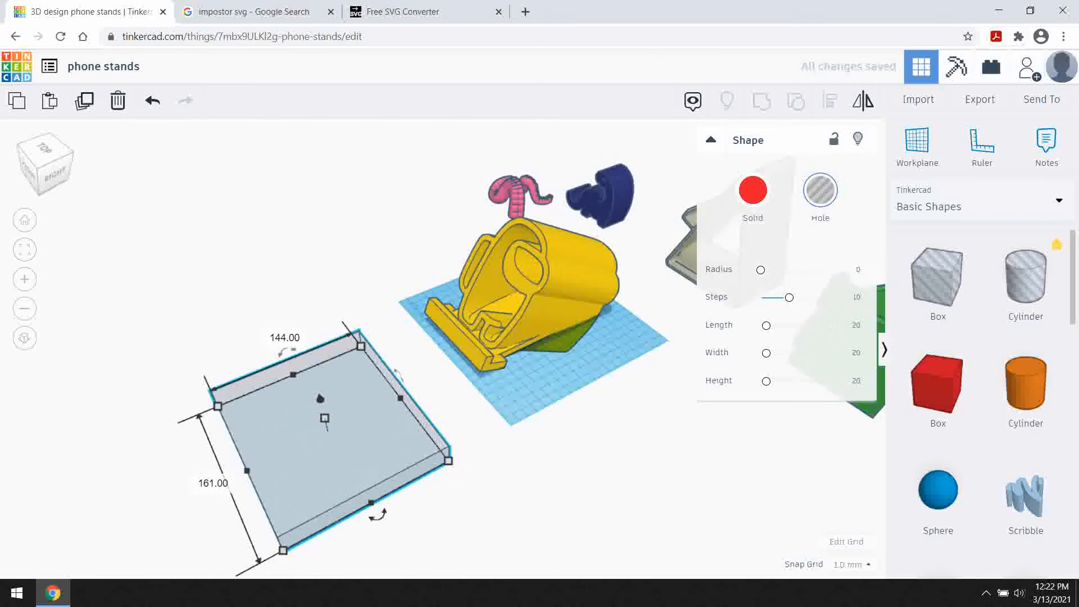
- Move the hole box 177 mm back and 18 mm sideways so it overlaps the whole underside of the yellow stand
left_click_drag(352, 419, 449, 337)
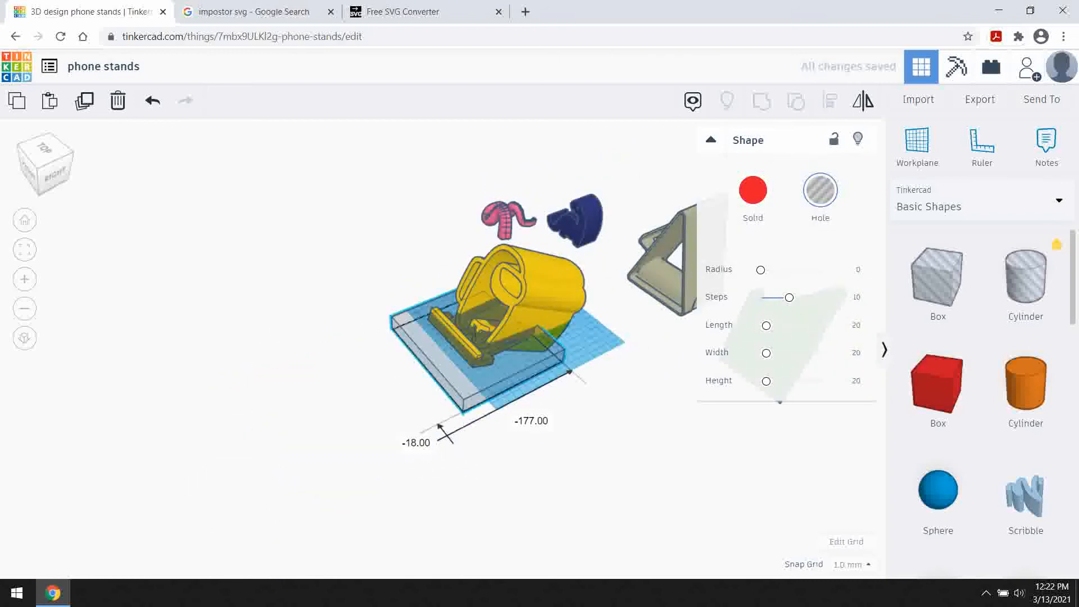
right_click_drag(571, 301, 503, 275)
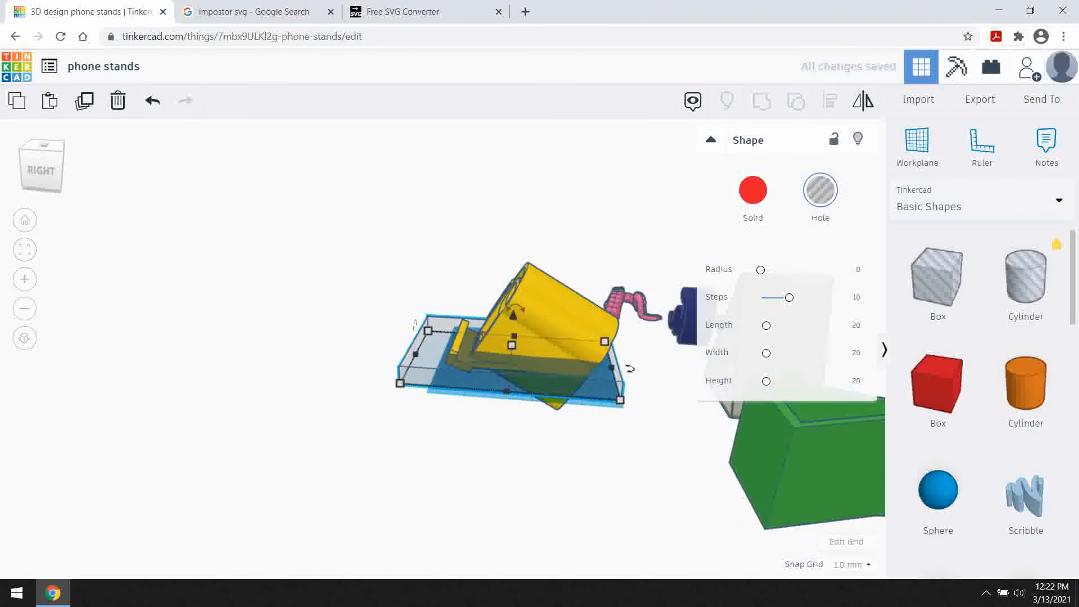
scroll(415, 324, "up", 3)
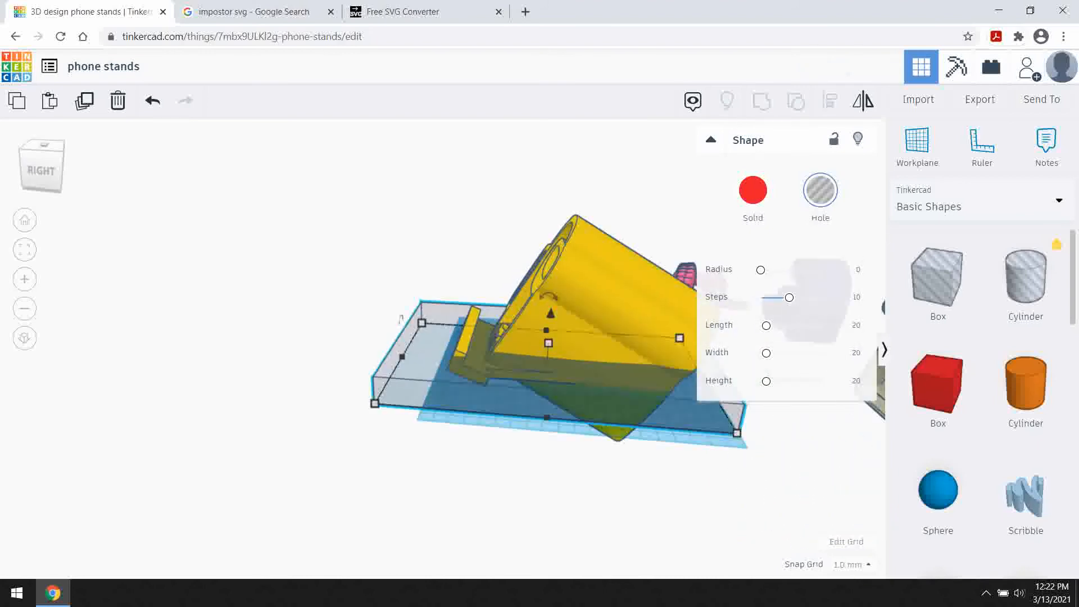
- Stretch the hole box 87 mm down below the workplane so it encloses everything of the stand that hangs underneath
mouse_move(401, 319)
right_mouse_down()
mouse_move(401, 304)
mouse_move(402, 318)
right_mouse_up()
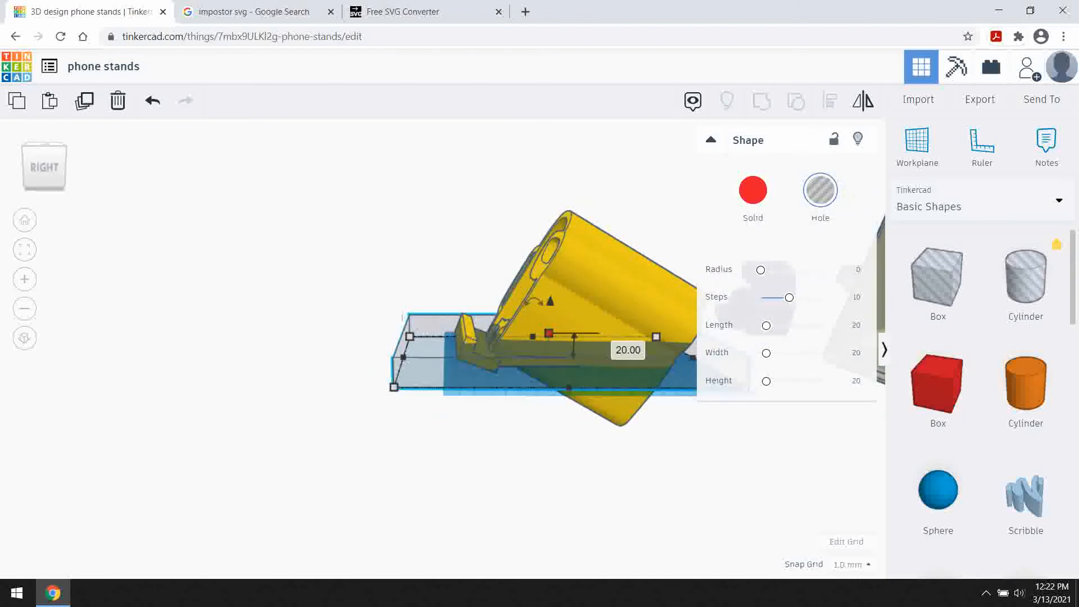
left_click_drag(548, 333, 544, 457)
mouse_move(544, 457)
right_mouse_down()
mouse_move(487, 449)
mouse_move(603, 448)
mouse_move(551, 440)
right_mouse_up()
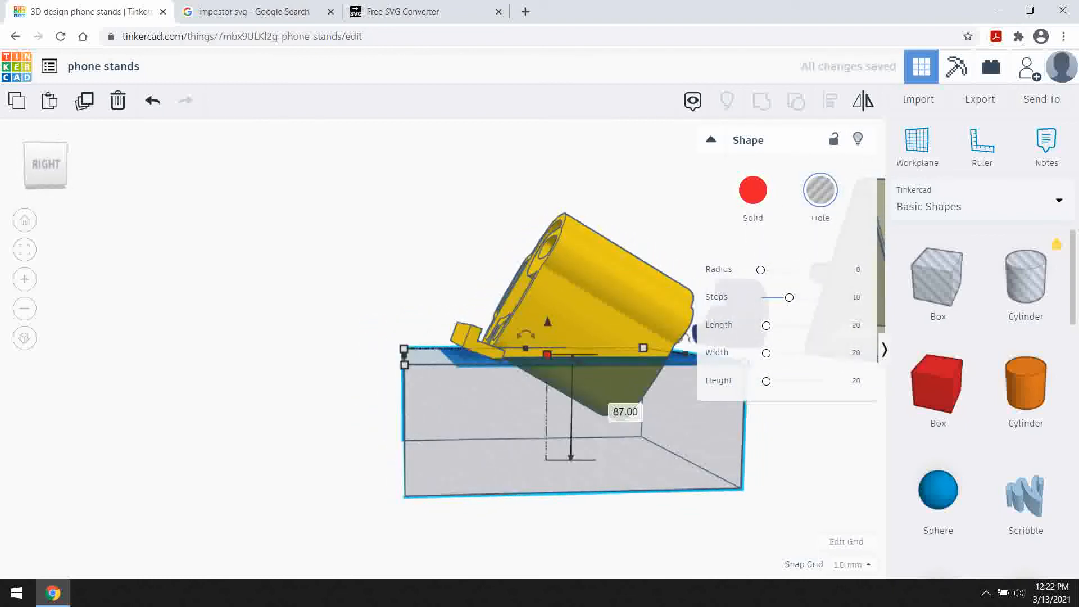
scroll(517, 343, "up", 5)
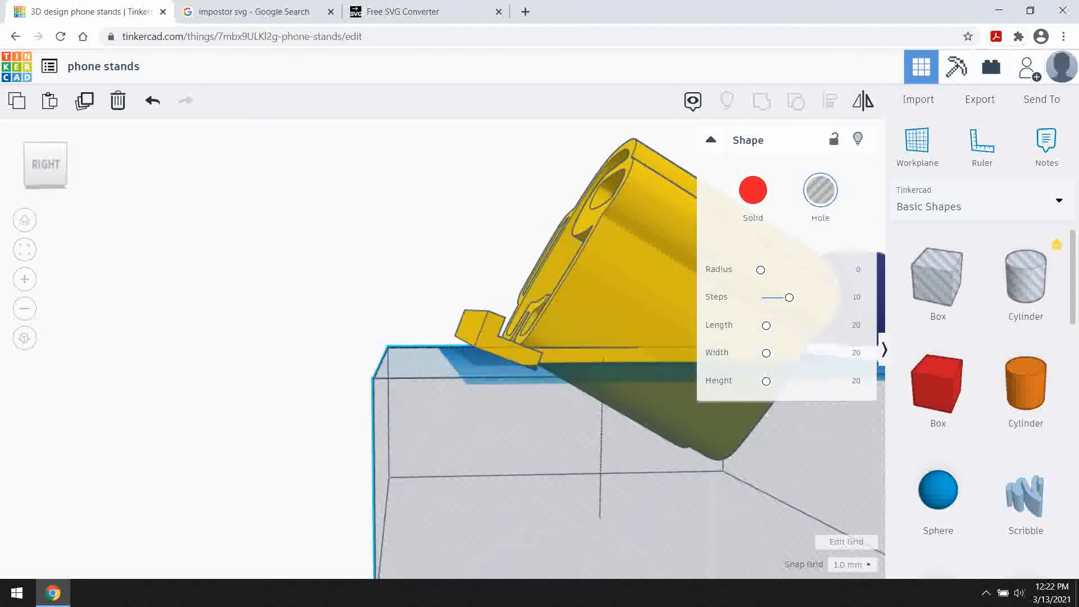
- Group the hole box with the yellow stand to cut its underside flat
right_click_drag(517, 365, 646, 455)
scroll(590, 405, "down", 3)
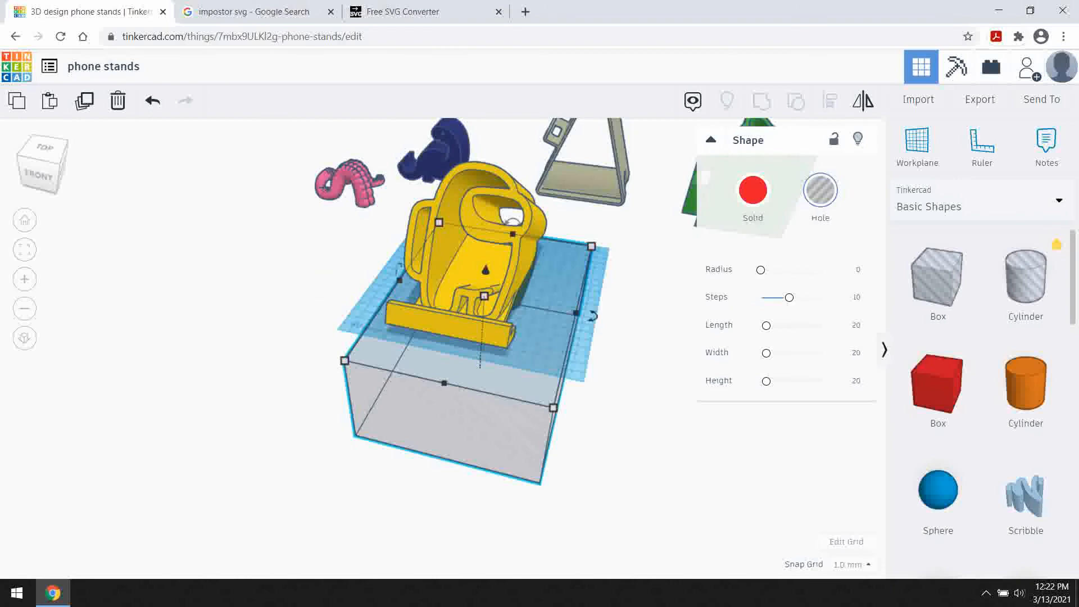
left_click_drag(303, 356, 304, 356)
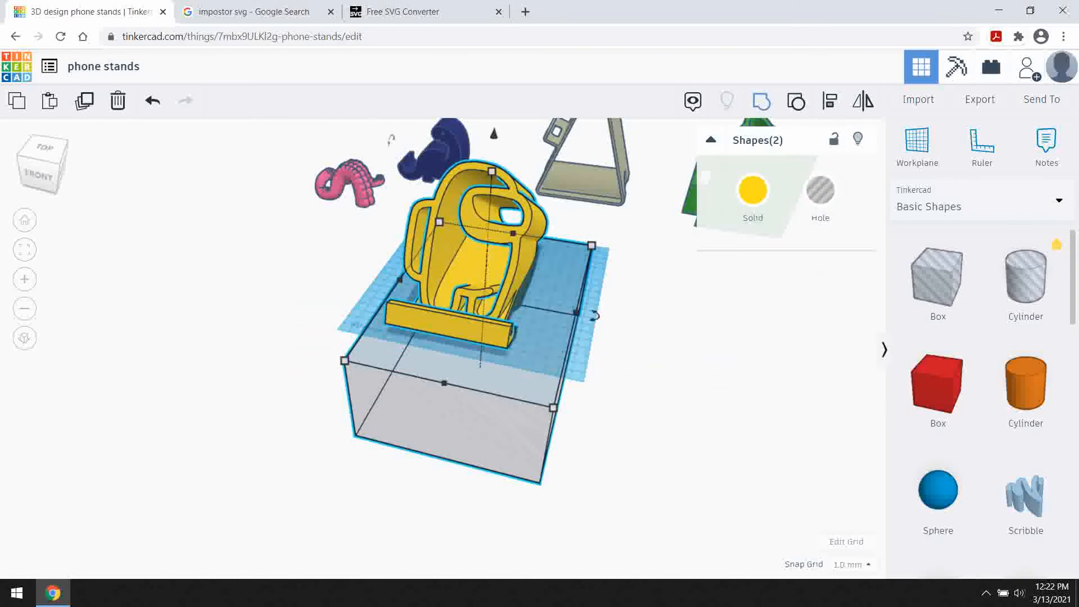
key("ctrl+g")
- Add another hole box in front of the stand, make it taller than the figure and enlarge its footprint to 108 mm
right_click_drag(629, 439, 514, 399)
left_click_drag(938, 275, 406, 264)
left_click_drag(362, 315, 342, 198)
right_click_drag(341, 197, 362, 157)
left_click_drag(399, 351, 455, 343)
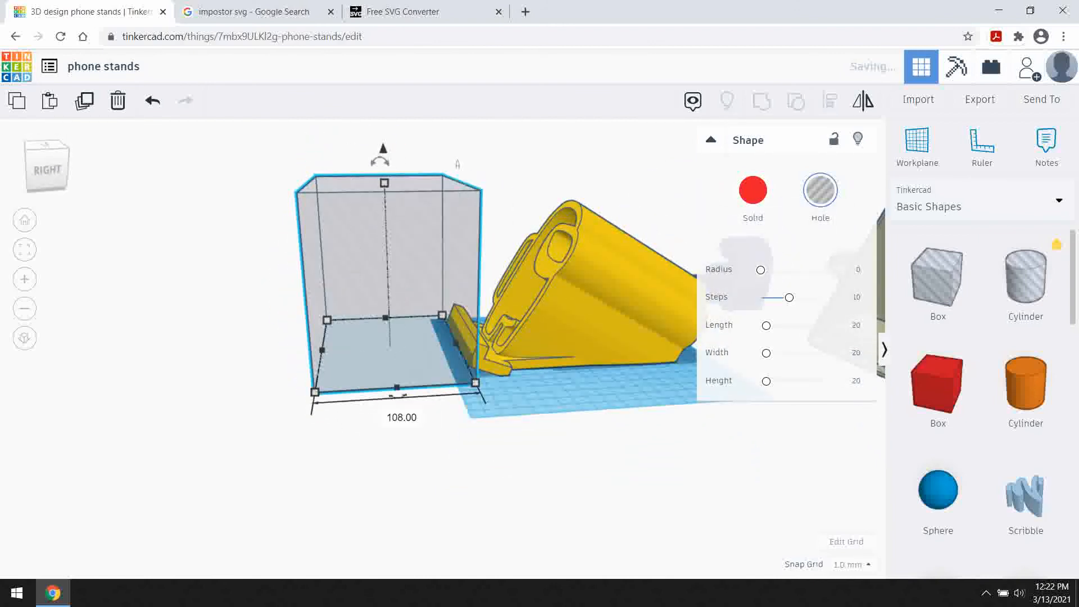
- Move the tall hole box about 191 mm back so it encloses the rear part of the yellow stand
left_click_drag(389, 281, 621, 277)
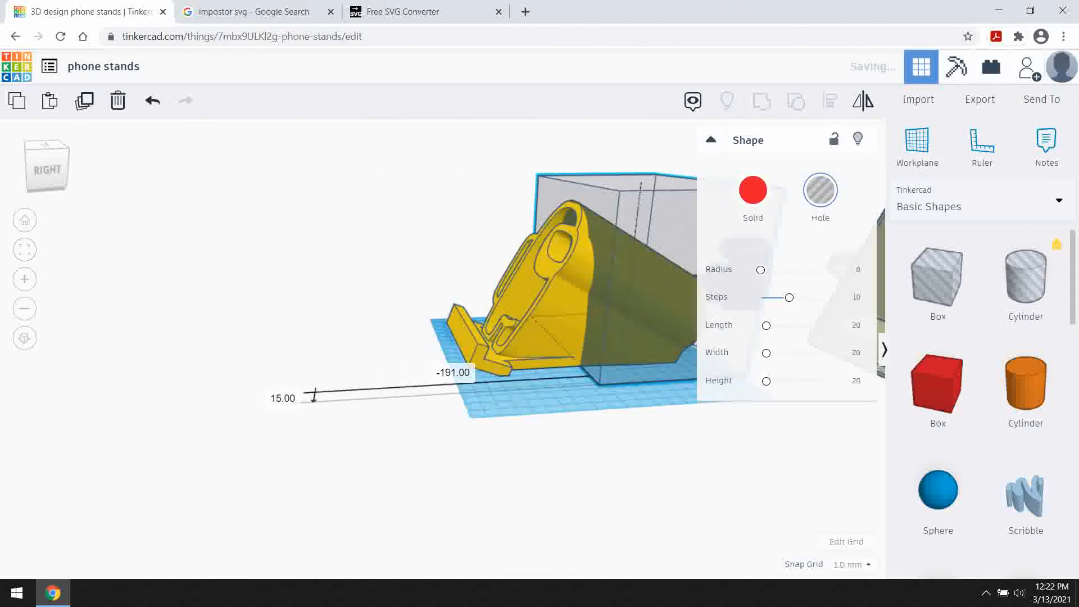
right_click_drag(646, 287, 629, 368)
scroll(615, 394, "down", 4)
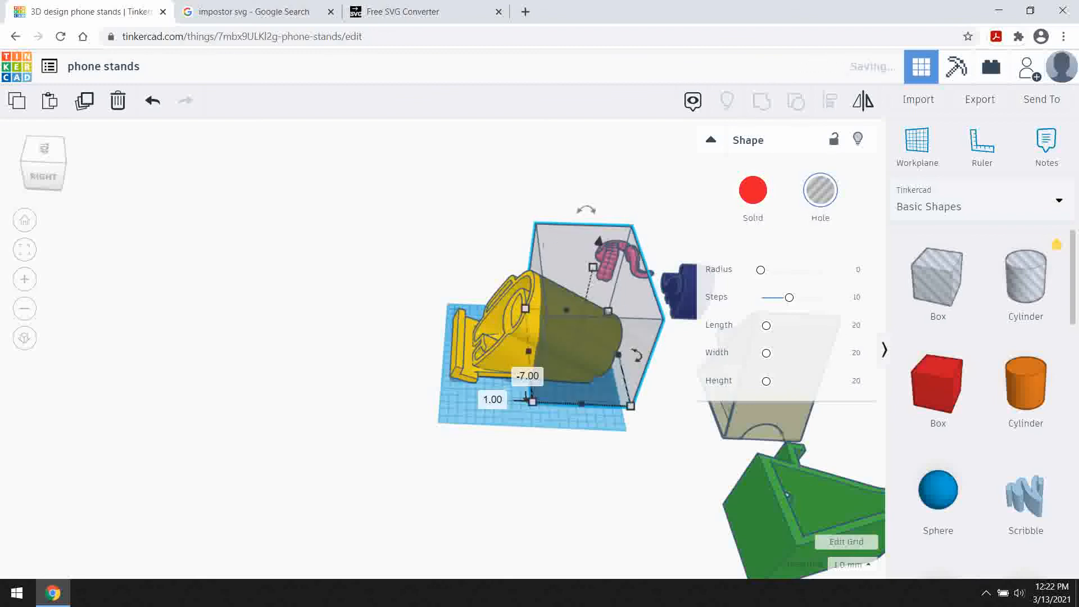
right_click_drag(373, 379, 433, 349)
scroll(433, 348, "up", 3)
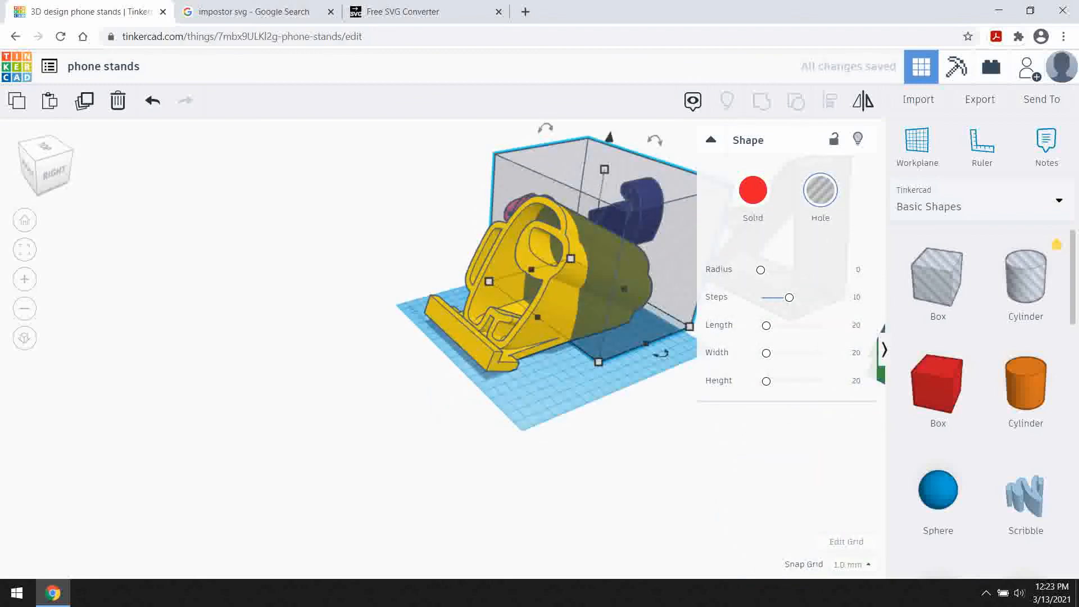
- Group the tall hole box with the yellow stand to cut off its rear vertically
right_click_drag(433, 348, 400, 385)
scroll(385, 365, "down", 3)
left_click_drag(589, 375, 588, 376)
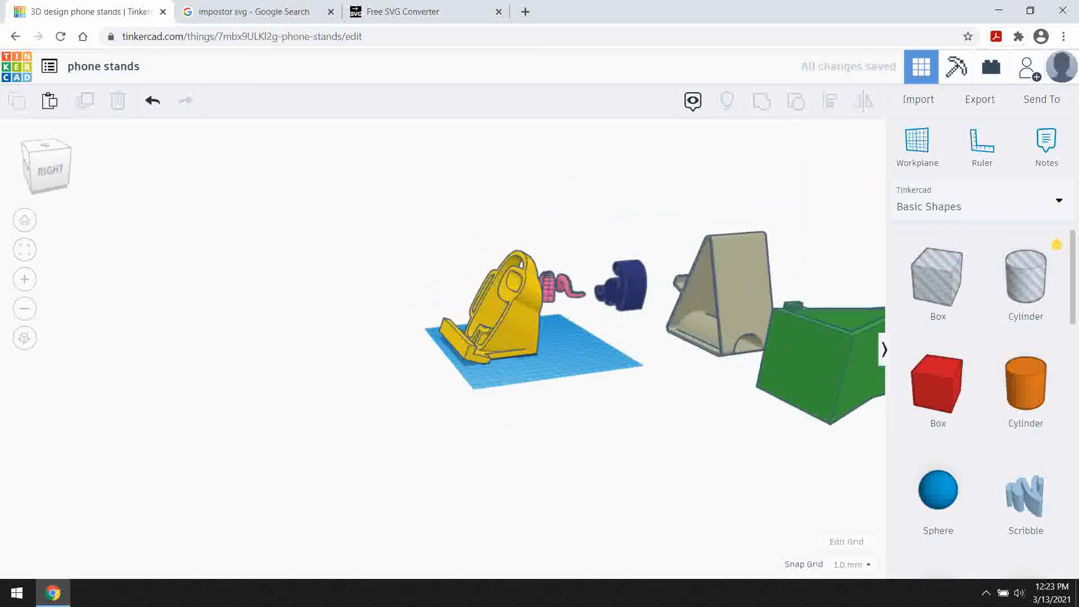
- Rotate the yellow stand 90° so it lies on its flat cut back and drop it onto the workplane
scroll(444, 337, "up", 3)
mouse_move(444, 349)
right_mouse_down()
mouse_move(534, 331)
mouse_move(444, 346)
mouse_move(514, 399)
mouse_move(562, 345)
mouse_move(539, 397)
mouse_move(503, 393)
mouse_move(450, 351)
mouse_move(452, 332)
mouse_move(427, 393)
mouse_move(562, 391)
mouse_move(573, 373)
mouse_move(466, 357)
mouse_move(441, 391)
mouse_move(469, 413)
mouse_move(478, 348)
mouse_move(447, 359)
right_mouse_up()
left_click_drag(545, 135, 646, 219)
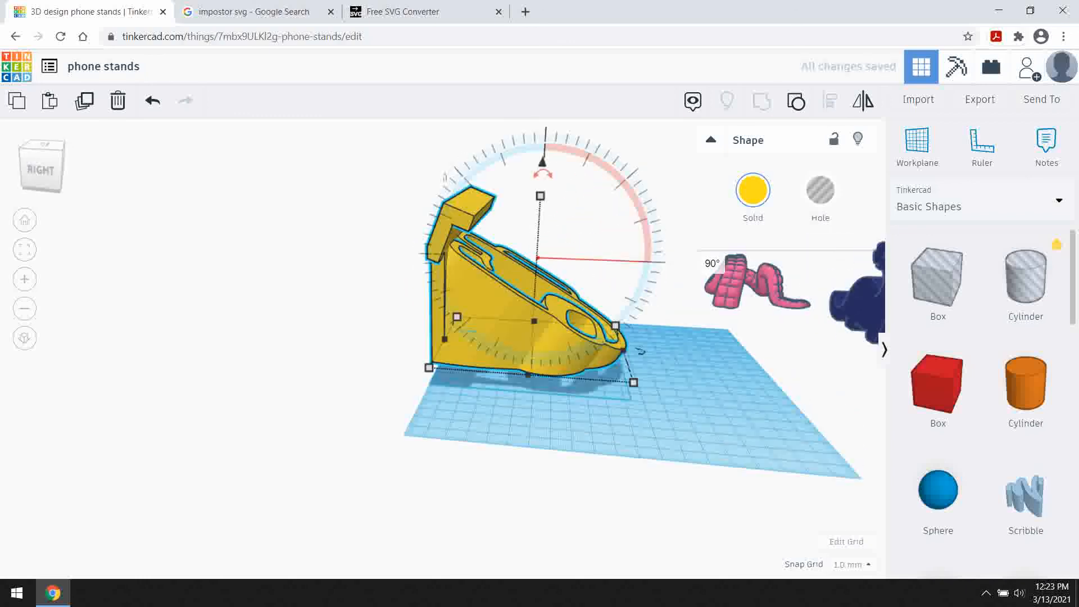
key("d")
right_click_drag(561, 234, 579, 199)
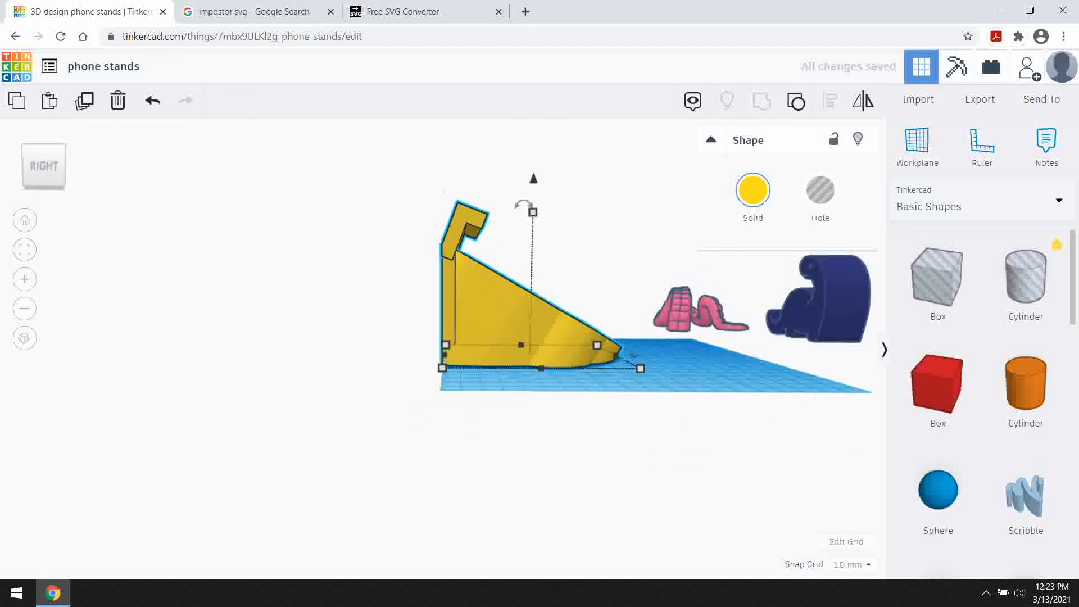
right_click_drag(579, 236, 564, 263)
- Rotate the yellow stand back upright onto its flat underside and drop it onto the workplane
left_click_drag(541, 174, 425, 214)
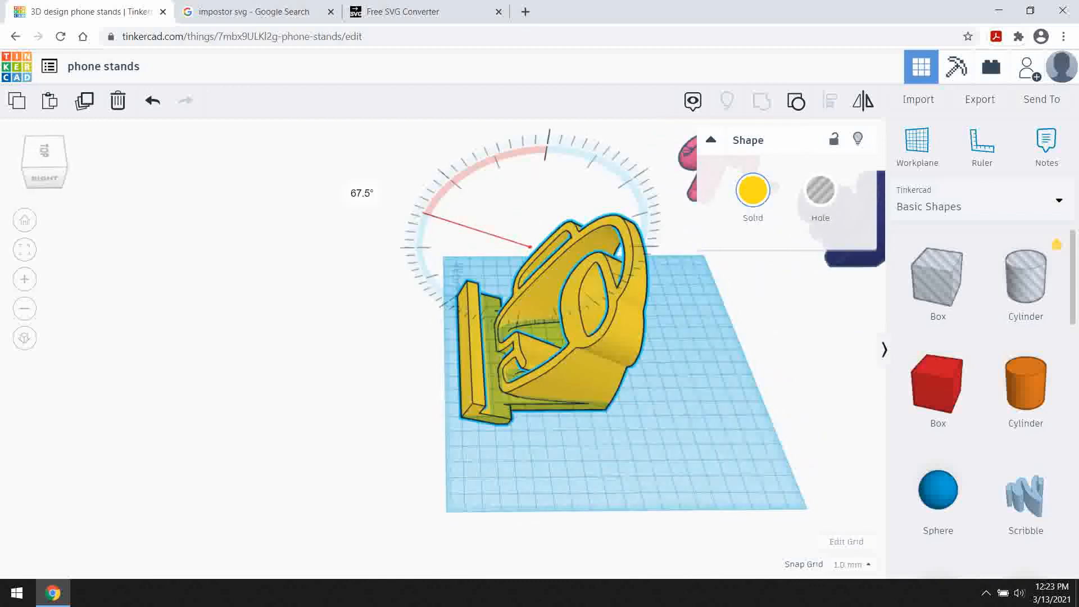
left_click(388, 247)
right_click_drag(388, 247, 517, 239)
left_click(581, 298)
key("d")
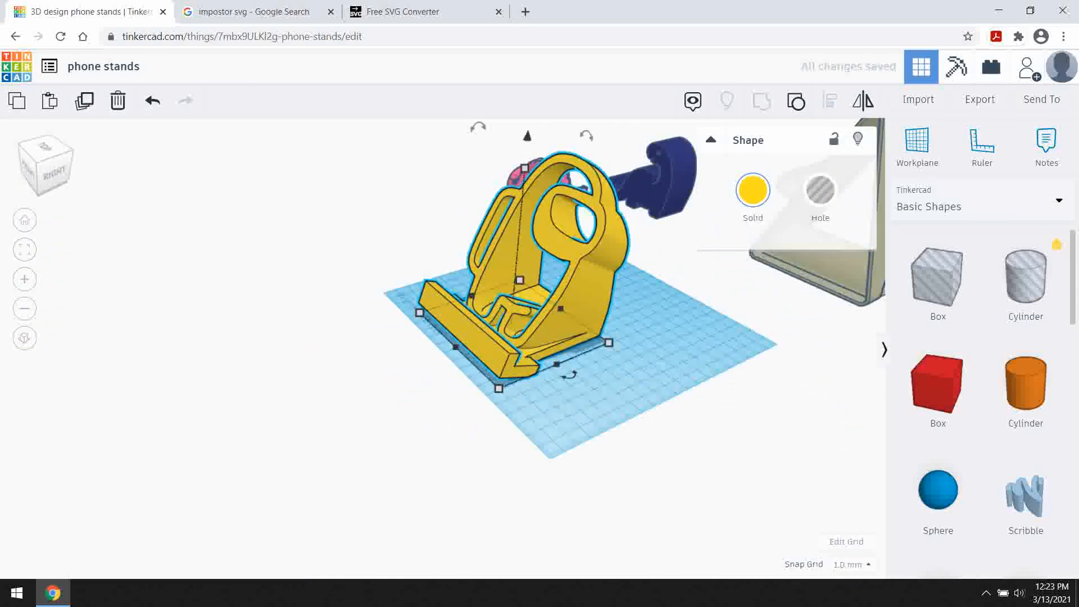
- Export only the yellow impostor stand as an STL file for 3D printing
left_click(646, 394)
right_click_drag(646, 394, 624, 346)
scroll(556, 343, "down", 4)
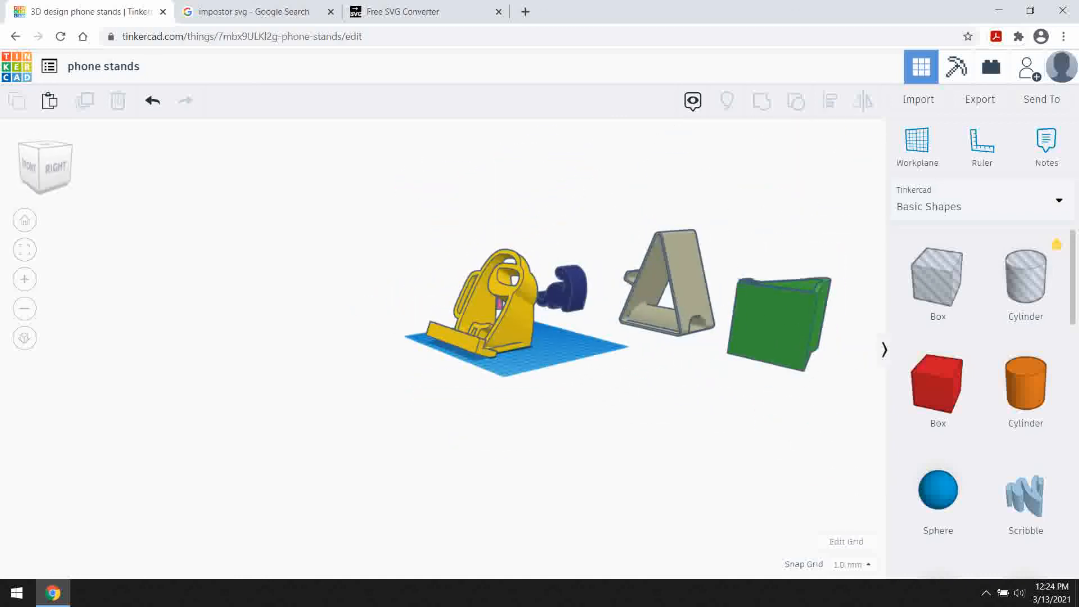
left_click(979, 99)
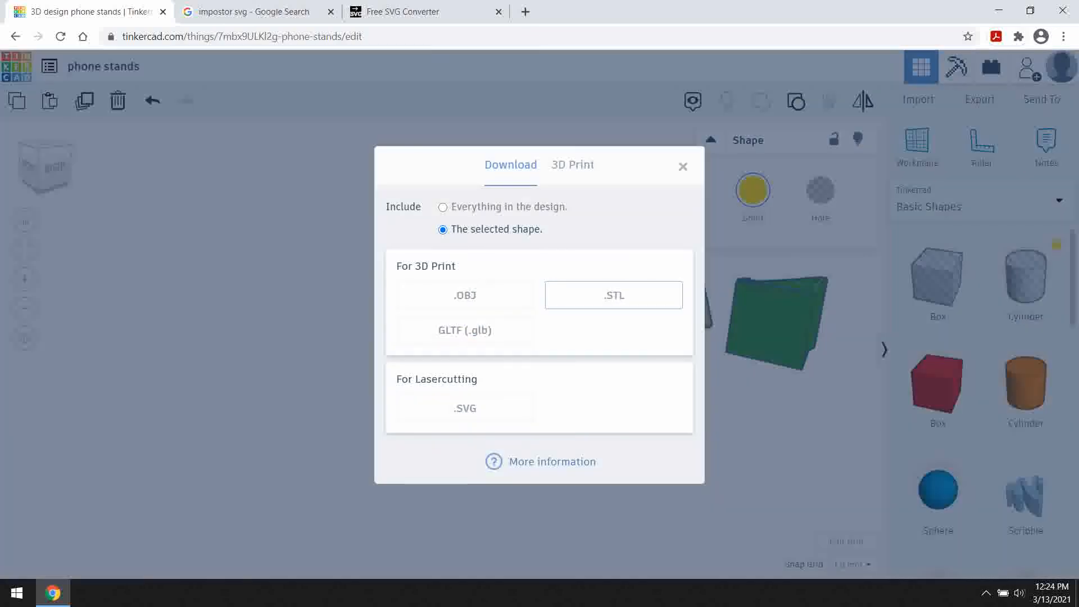
left_click(614, 295)
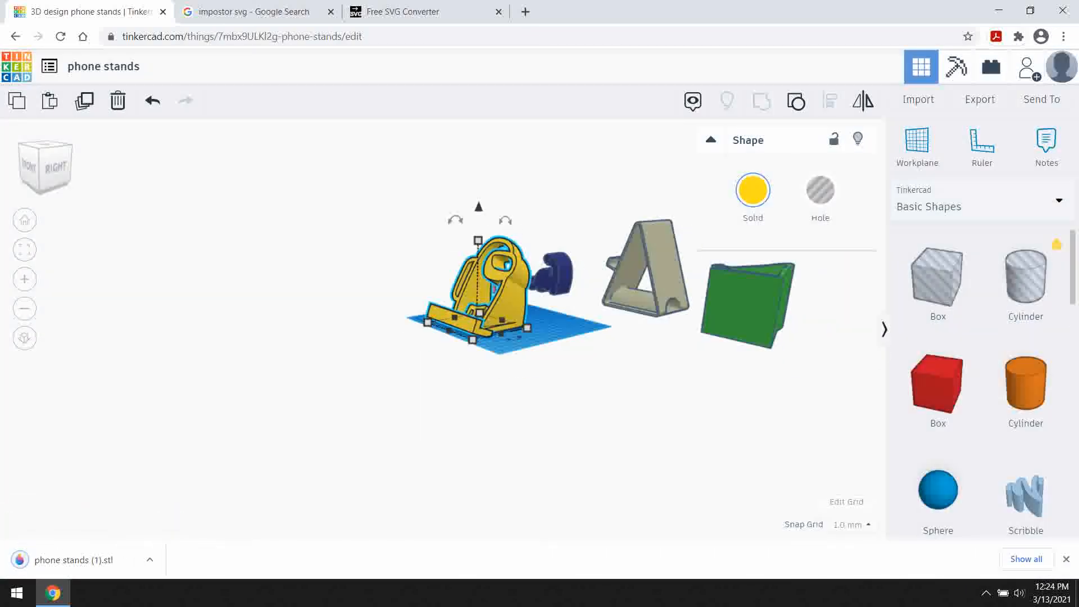